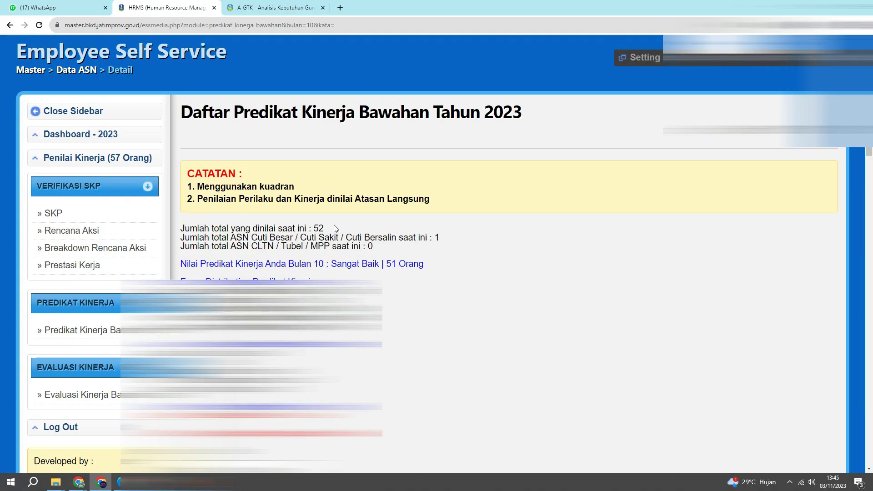
Examine the October summary of subordinates being assessed, on leave, and in CLTN / Tubel / MPP status
{"action": "key", "text": "ctrl+minus"}
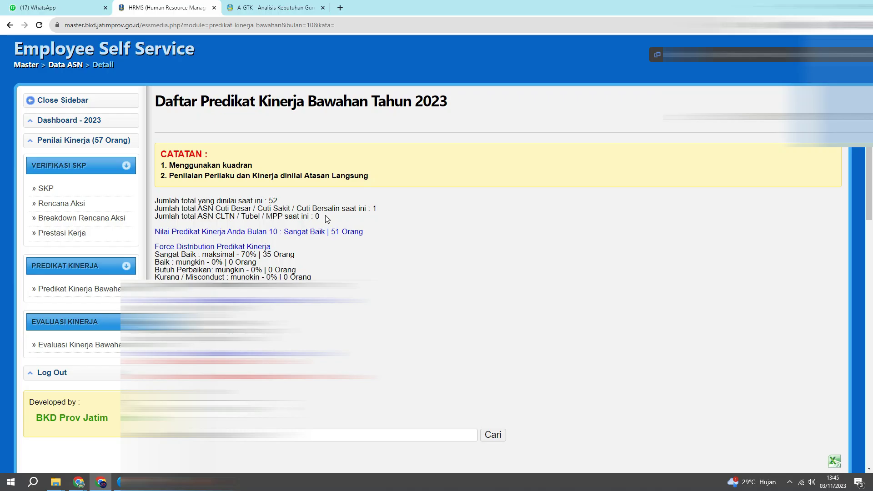
{"action": "left_click_drag", "start_coordinate": [319, 216], "coordinate": [162, 217]}
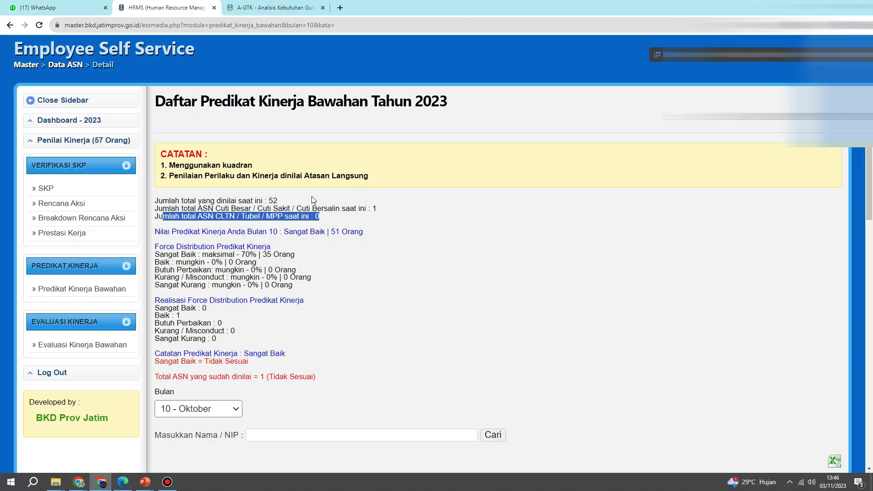
{"action": "left_click", "coordinate": [319, 216]}
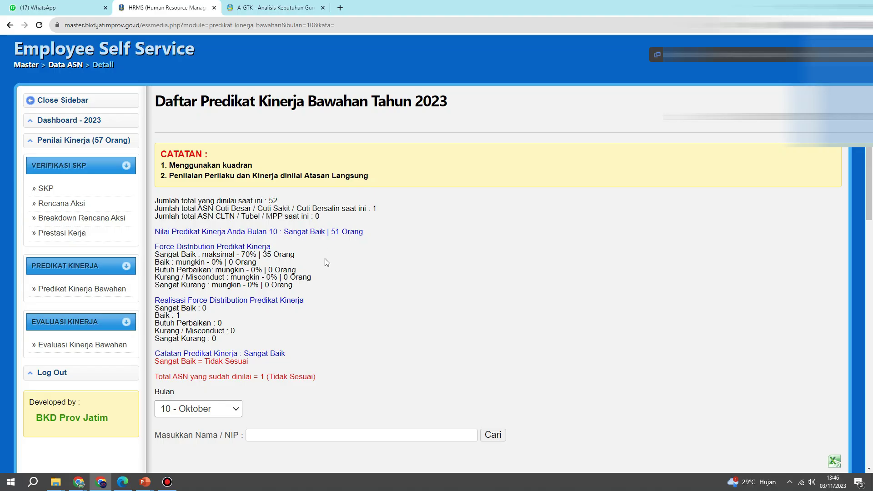
{"action": "scroll", "coordinate": [325, 258], "scroll_direction": "up", "scroll_amount": 1}
{"action": "scroll", "coordinate": [326, 262], "scroll_direction": "down", "scroll_amount": 1}
{"action": "scroll", "coordinate": [326, 262], "scroll_direction": "down", "scroll_amount": 1}
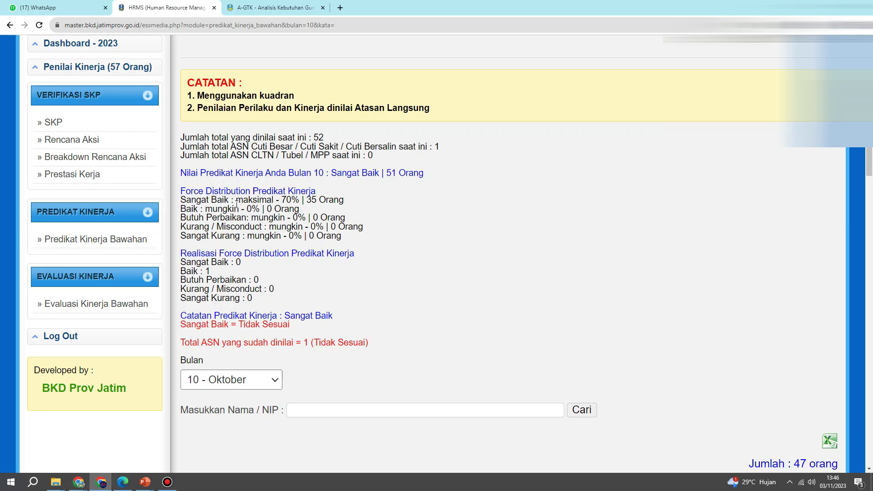
{"action": "scroll", "coordinate": [237, 204], "scroll_direction": "up", "scroll_amount": 1}
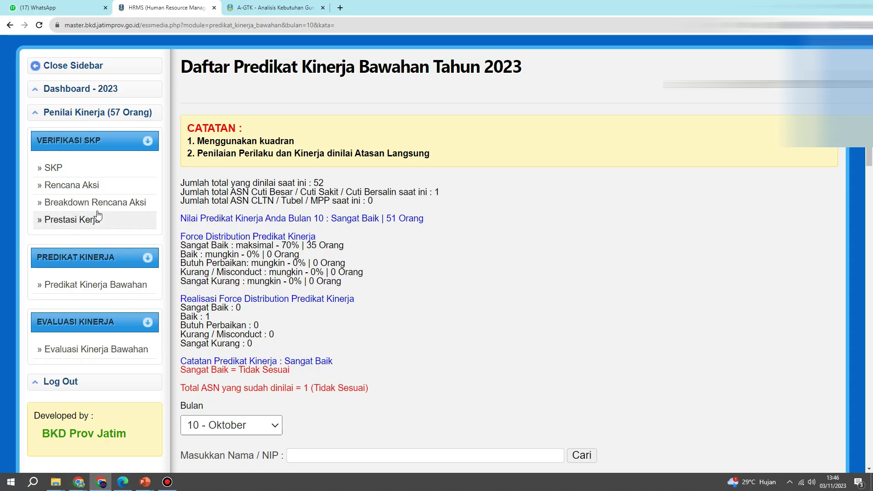
{"action": "key", "text": "ctrl+minus"}
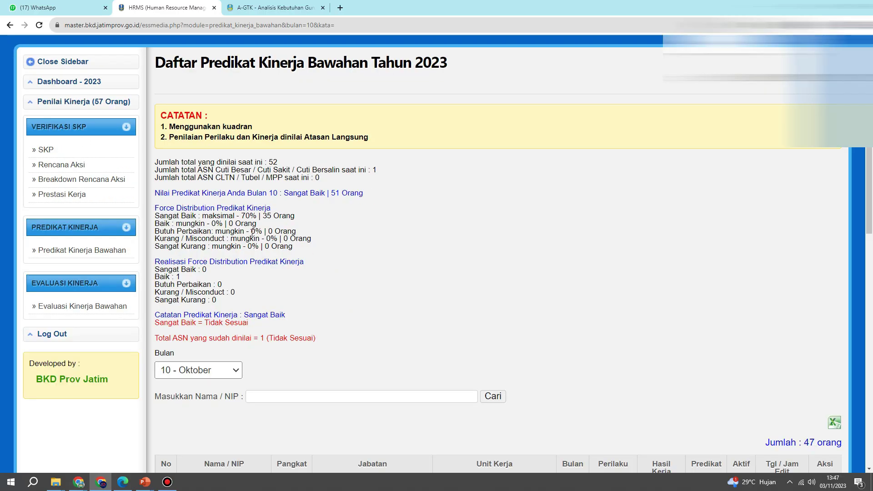
{"action": "key", "text": "ctrl+plus"}
{"action": "scroll", "coordinate": [252, 233], "scroll_direction": "down", "scroll_amount": 1}
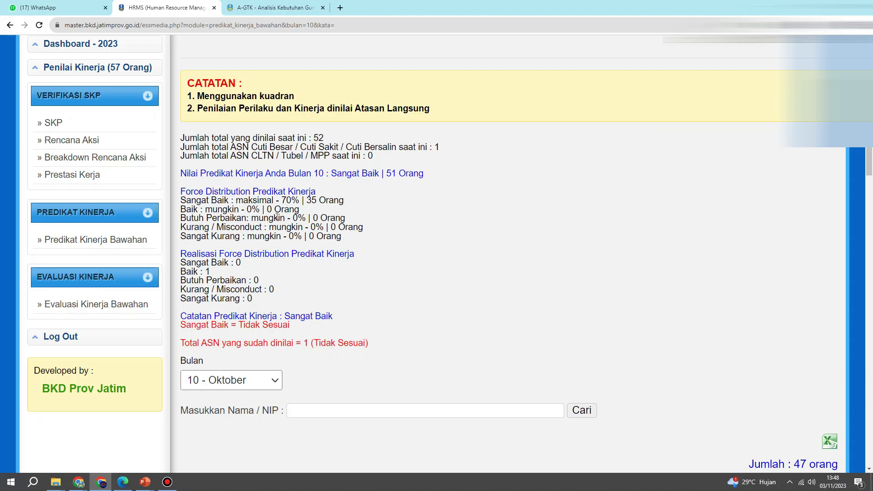
Review the Force Distribution Predikat Kinerja quotas for each rating, from Sangat Baik down to Sangat Kurang
{"action": "left_click_drag", "start_coordinate": [184, 216], "coordinate": [361, 221]}
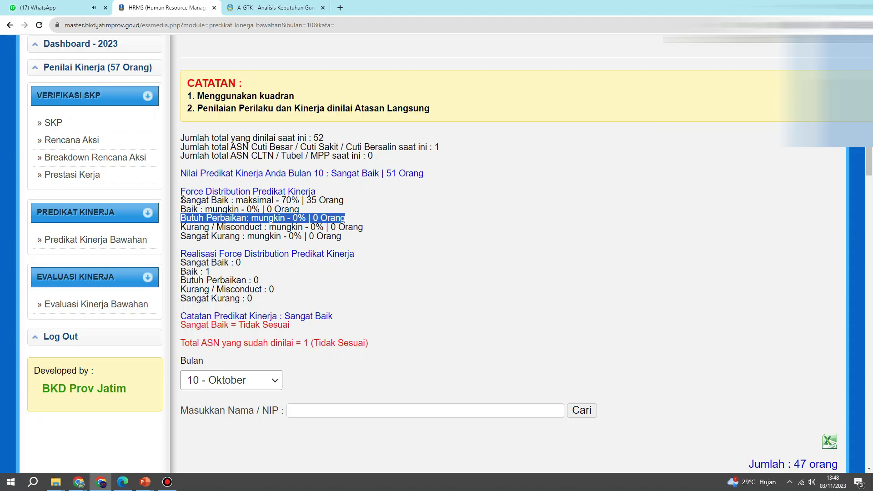
{"action": "left_click", "coordinate": [380, 206]}
{"action": "left_click", "coordinate": [179, 202]}
{"action": "left_click_drag", "start_coordinate": [179, 203], "coordinate": [291, 201]}
{"action": "left_click_drag", "start_coordinate": [301, 200], "coordinate": [253, 201]}
{"action": "left_click_drag", "start_coordinate": [345, 202], "coordinate": [329, 202]}
{"action": "left_click", "coordinate": [377, 215]}
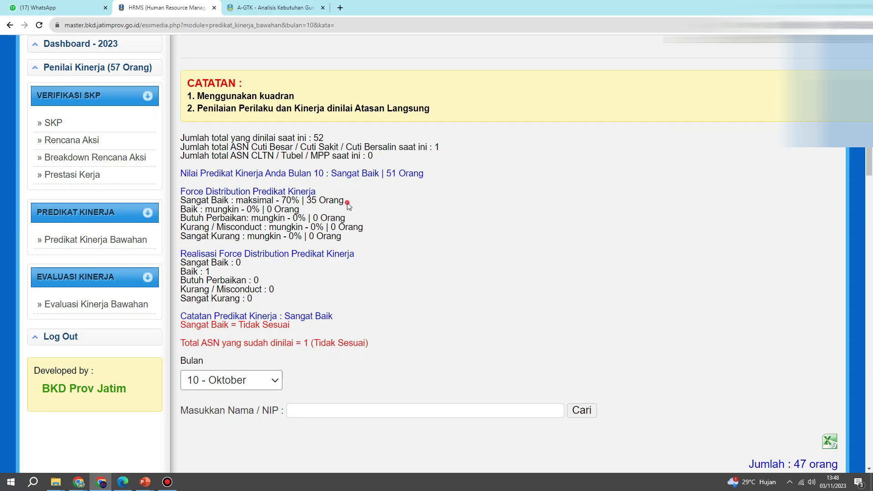
{"action": "left_click_drag", "start_coordinate": [344, 201], "coordinate": [304, 201]}
{"action": "left_click", "coordinate": [303, 216]}
{"action": "left_click", "coordinate": [264, 212]}
{"action": "left_click_drag", "start_coordinate": [218, 210], "coordinate": [245, 210]}
{"action": "left_click", "coordinate": [271, 220]}
{"action": "left_click_drag", "start_coordinate": [270, 236], "coordinate": [283, 236]}
{"action": "left_click_drag", "start_coordinate": [283, 236], "coordinate": [282, 238]}
Examine the red Force Distribution combination note beneath the October employee table at an enlarged size
{"action": "scroll", "coordinate": [282, 238], "scroll_direction": "down", "scroll_amount": 15}
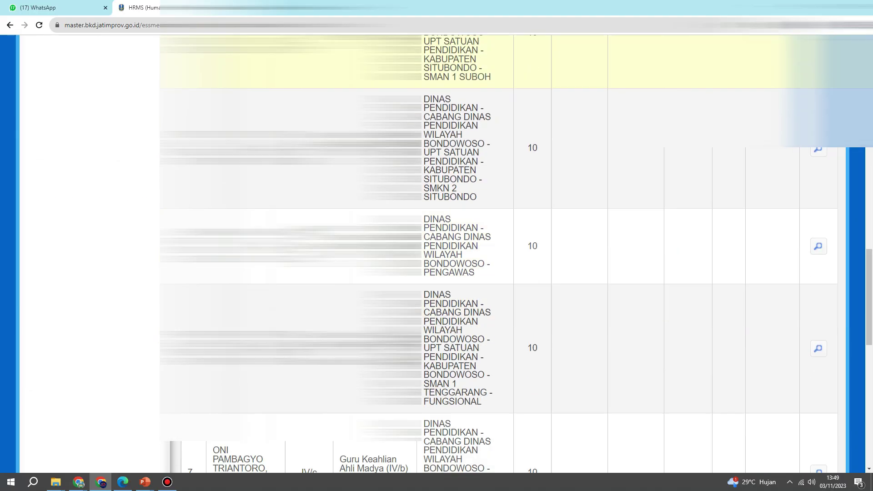
{"action": "key", "text": "ctrl+minus"}
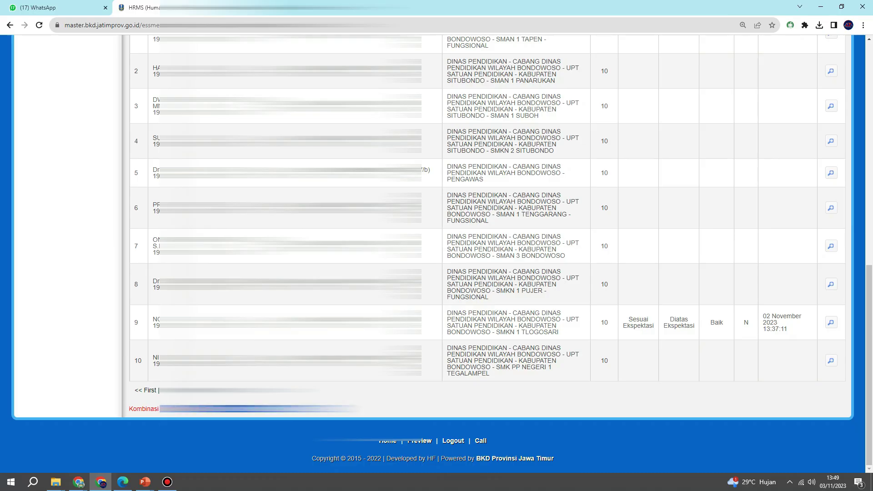
{"action": "left_click", "coordinate": [129, 412]}
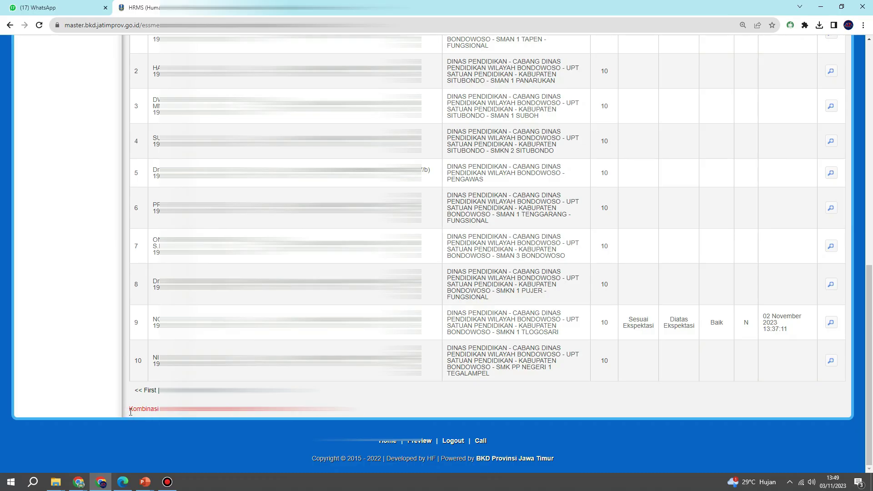
{"action": "mouse_move", "coordinate": [130, 412]}
{"action": "left_mouse_down"}
{"action": "mouse_move", "coordinate": [154, 420]}
{"action": "mouse_move", "coordinate": [139, 420]}
{"action": "left_mouse_up"}
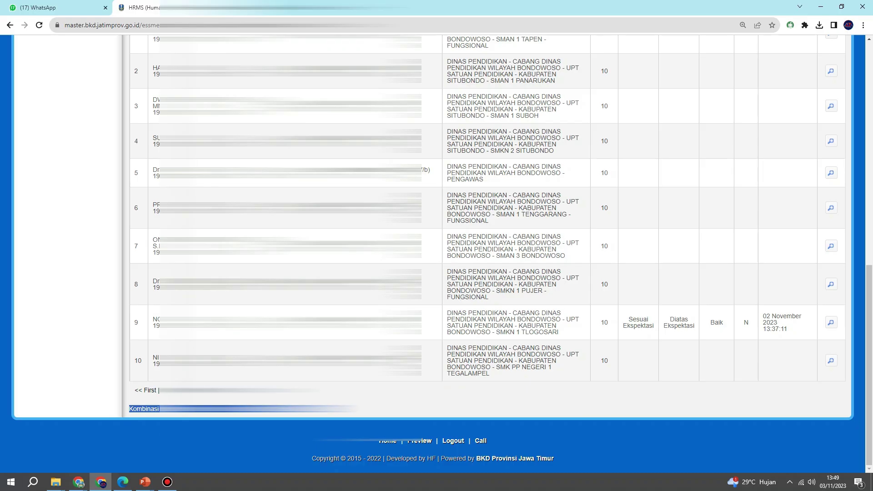
{"action": "key", "text": "ctrl+plus"}
{"action": "key", "text": "ctrl+plus"}
{"action": "key", "text": "ctrl+plus"}
{"action": "key", "text": "ctrl+plus"}
{"action": "key", "text": "ctrl+plus"}
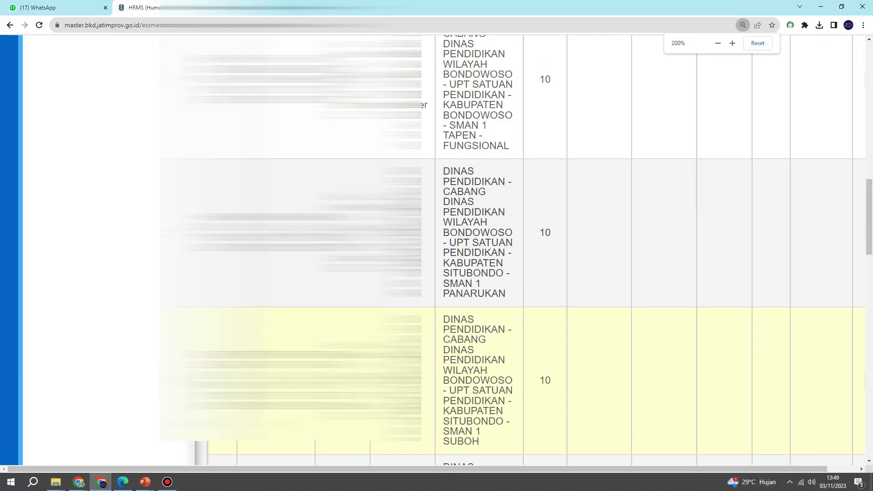
{"action": "scroll", "coordinate": [291, 319], "scroll_direction": "down", "scroll_amount": 10}
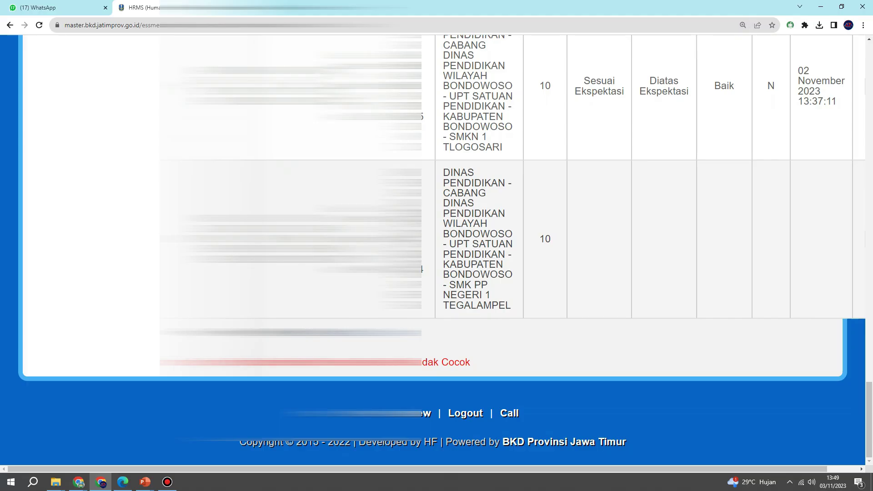
{"action": "left_click_drag", "start_coordinate": [182, 362], "coordinate": [502, 378]}
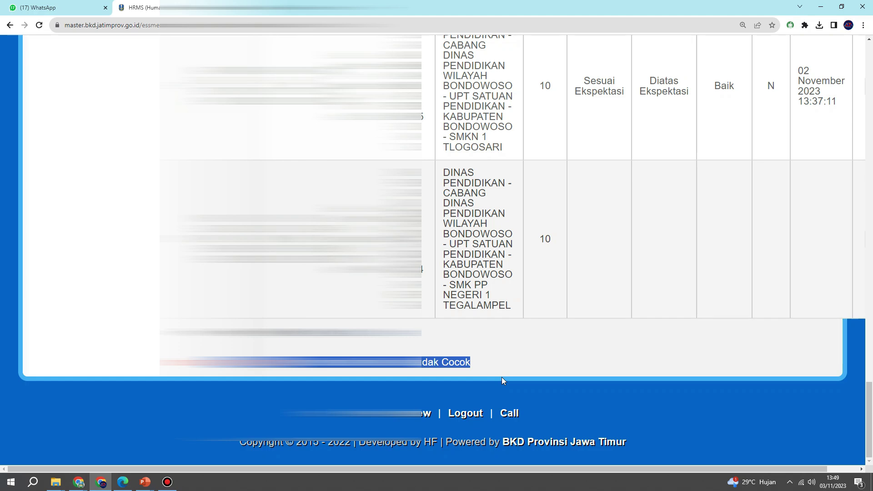
Check the October summary against the employee table, including the Aktif value of the rated SMKN 1 Tlogosari employee
{"action": "scroll", "coordinate": [481, 387], "scroll_direction": "up", "scroll_amount": 2}
{"action": "scroll", "coordinate": [478, 384], "scroll_direction": "down", "scroll_amount": 2}
{"action": "scroll", "coordinate": [476, 383], "scroll_direction": "up", "scroll_amount": 2}
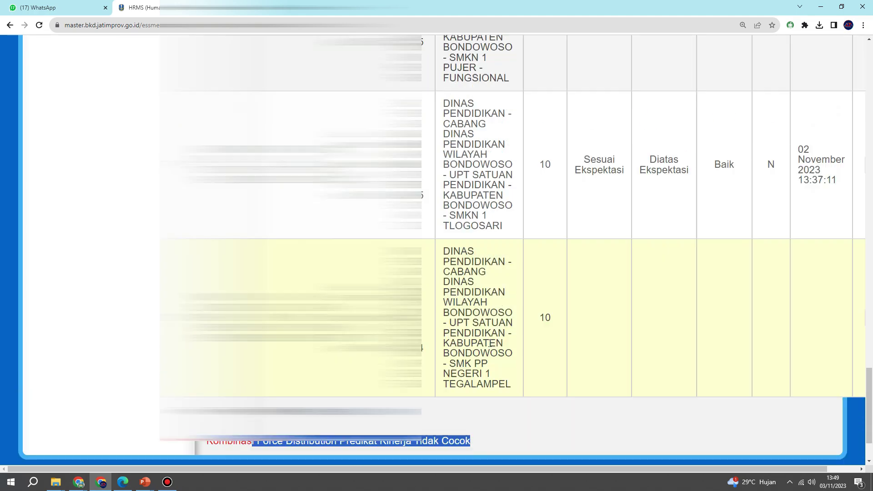
{"action": "scroll", "coordinate": [489, 344], "scroll_direction": "up", "scroll_amount": 20}
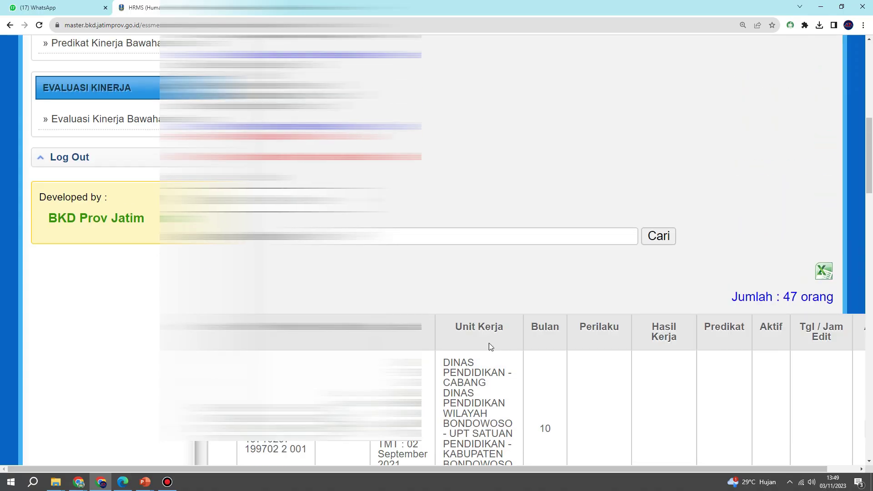
{"action": "scroll", "coordinate": [489, 344], "scroll_direction": "up", "scroll_amount": 5}
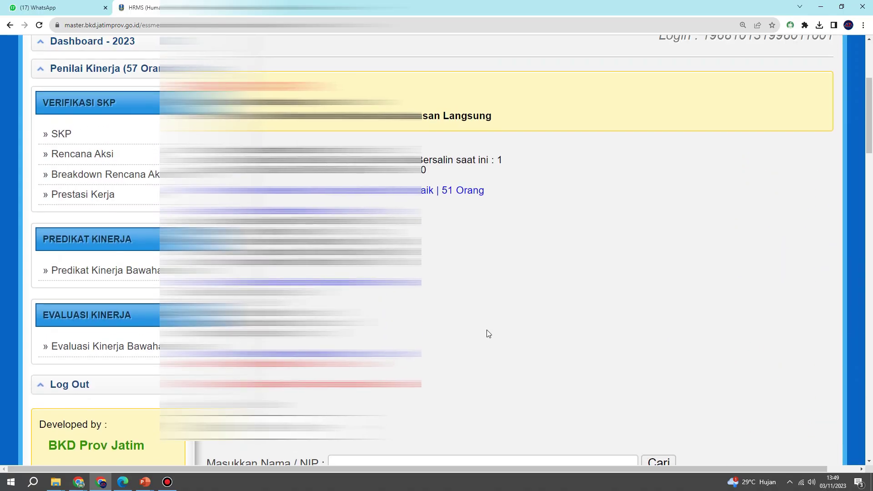
{"action": "scroll", "coordinate": [486, 329], "scroll_direction": "down", "scroll_amount": 15}
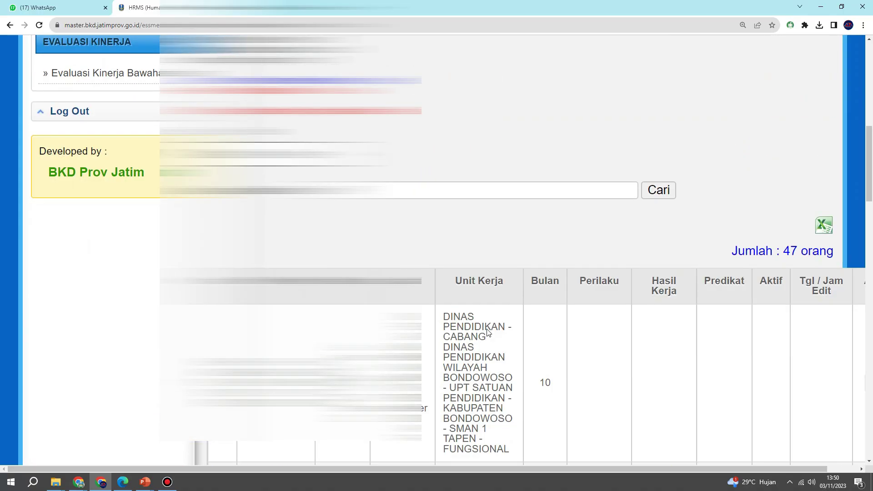
{"action": "scroll", "coordinate": [487, 333], "scroll_direction": "down", "scroll_amount": 15}
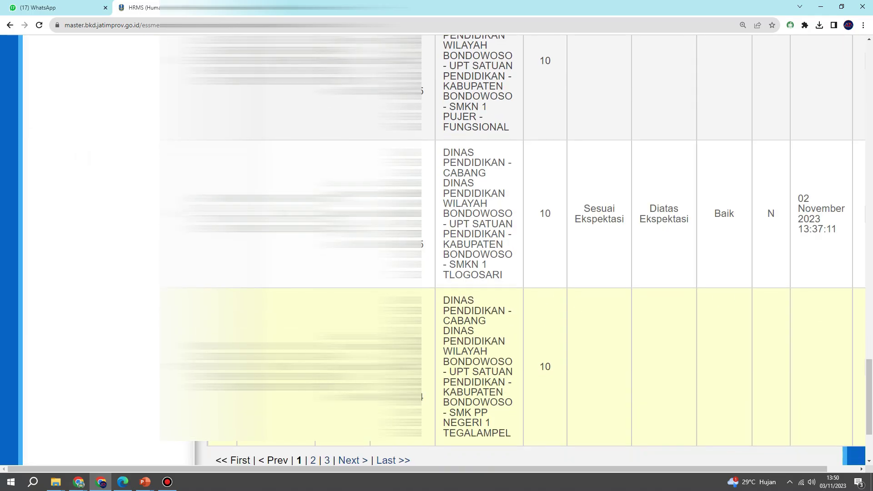
{"action": "key", "text": "ctrl+minus"}
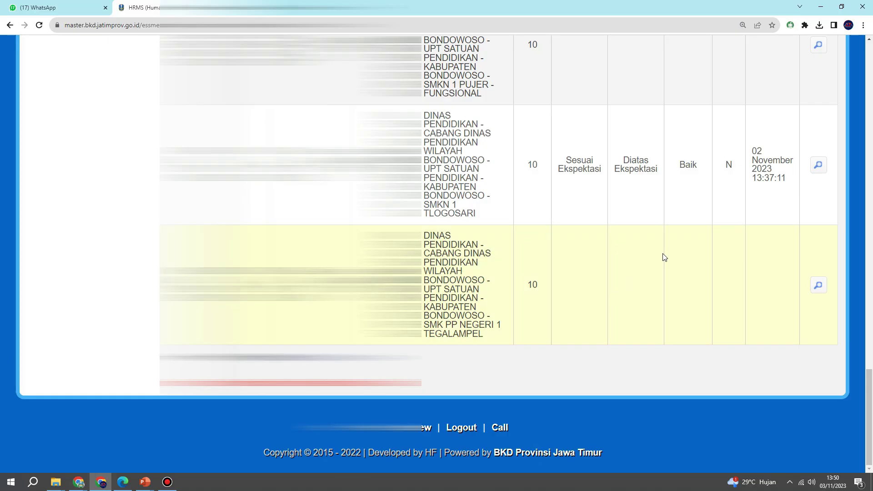
{"action": "scroll", "coordinate": [664, 254], "scroll_direction": "up", "scroll_amount": 1}
{"action": "key", "text": "ctrl+minus"}
{"action": "key", "text": "ctrl+minus"}
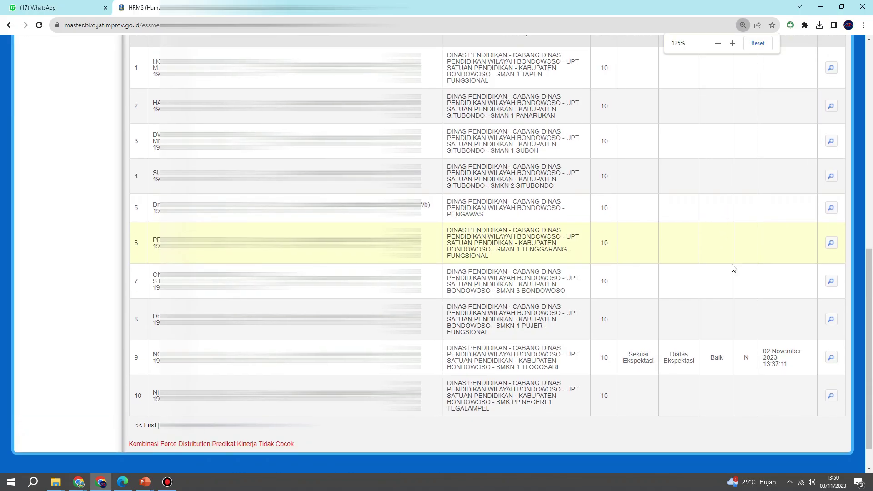
{"action": "double_click", "coordinate": [744, 327]}
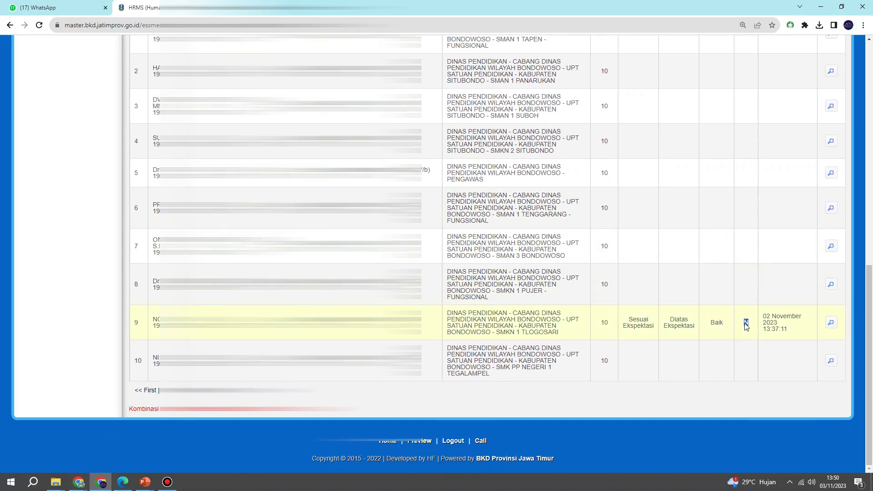
Reread the Force Distribution note below the October table alongside the rated employee's row
{"action": "key", "text": "ctrl+plus"}
{"action": "key", "text": "ctrl+plus"}
{"action": "scroll", "coordinate": [727, 329], "scroll_direction": "down", "scroll_amount": 9}
{"action": "scroll", "coordinate": [778, 359], "scroll_direction": "down", "scroll_amount": 3}
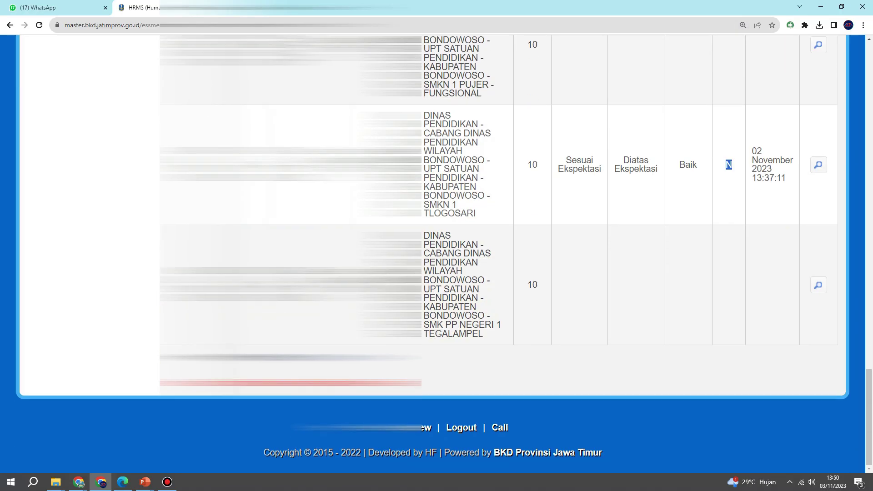
{"action": "left_click", "coordinate": [456, 386]}
{"action": "left_click_drag", "start_coordinate": [163, 383], "coordinate": [429, 386]}
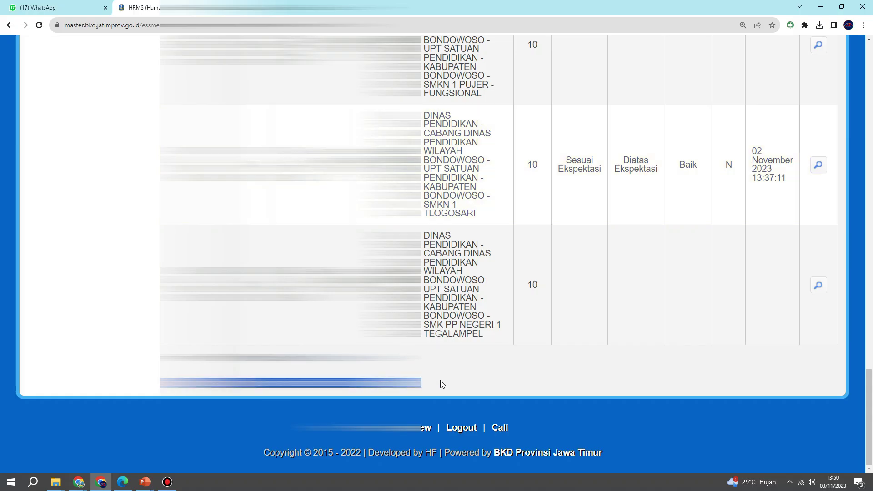
{"action": "scroll", "coordinate": [441, 384], "scroll_direction": "up", "scroll_amount": 5}
{"action": "scroll", "coordinate": [440, 387], "scroll_direction": "down", "scroll_amount": 5}
Switch the Bulan filter of the subordinate performance list to September
{"action": "scroll", "coordinate": [436, 391], "scroll_direction": "up", "scroll_amount": 10}
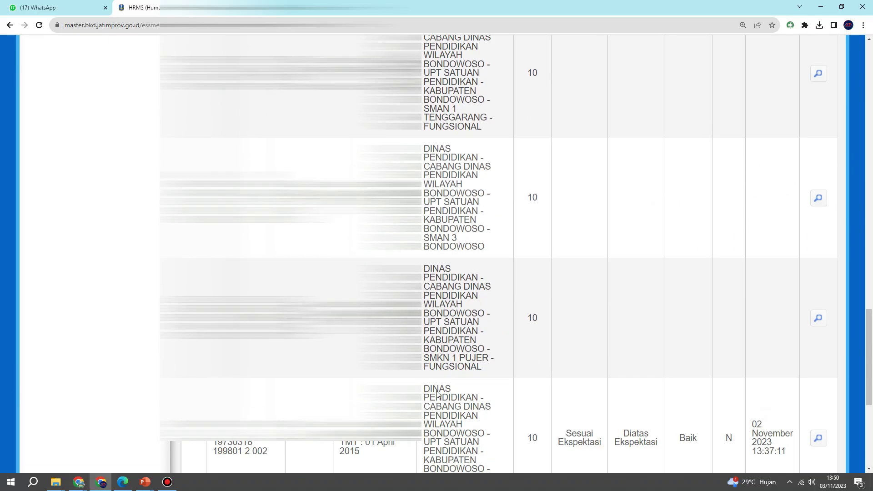
{"action": "scroll", "coordinate": [436, 392], "scroll_direction": "up", "scroll_amount": 4}
{"action": "scroll", "coordinate": [437, 391], "scroll_direction": "down", "scroll_amount": 3}
{"action": "scroll", "coordinate": [437, 394], "scroll_direction": "up", "scroll_amount": 6}
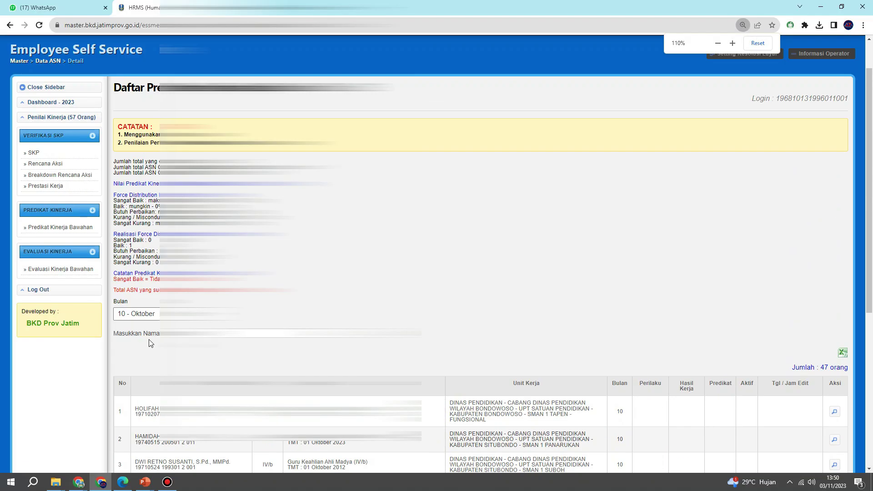
{"action": "left_click", "coordinate": [158, 322]}
{"action": "left_click", "coordinate": [137, 396]}
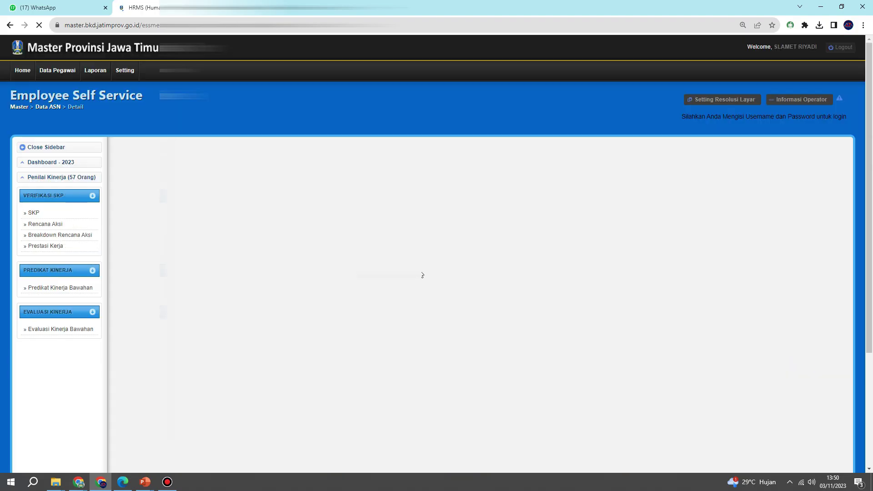
Examine the September list's predicates, Aktif values and edit dates, and the Kirim Predikat option beneath the table
{"action": "scroll", "coordinate": [422, 275], "scroll_direction": "down", "scroll_amount": 10}
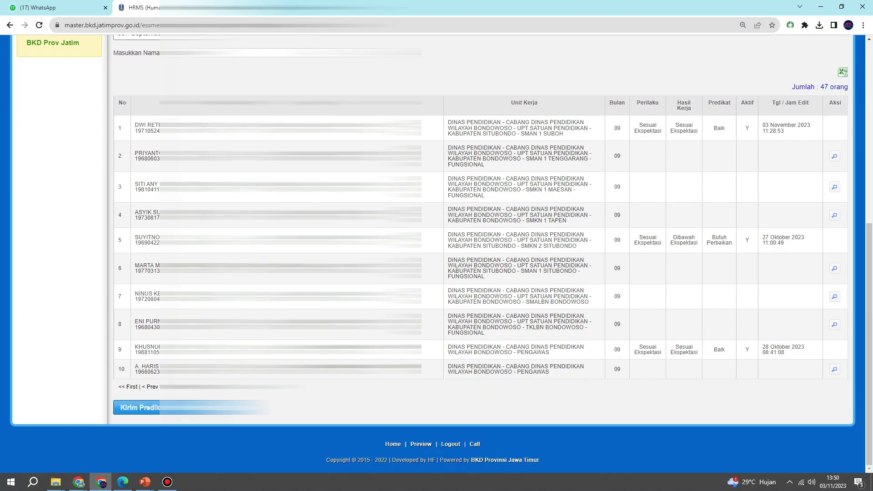
{"action": "key", "text": "ctrl+plus"}
{"action": "key", "text": "ctrl+plus"}
{"action": "key", "text": "ctrl+plus"}
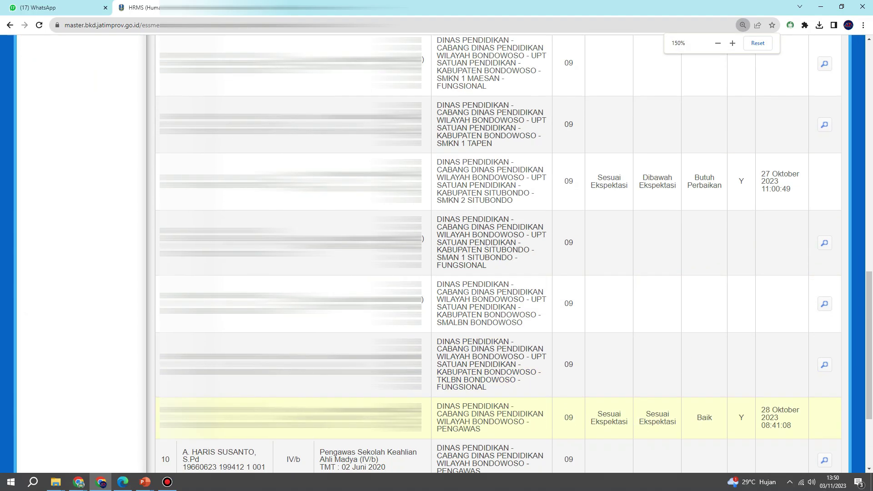
{"action": "scroll", "coordinate": [437, 255], "scroll_direction": "down", "scroll_amount": 3}
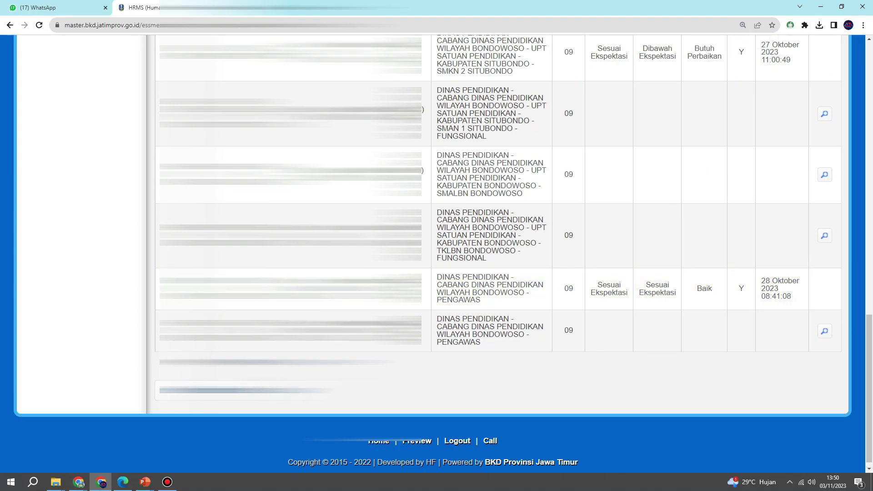
{"action": "key", "text": "ctrl+plus"}
{"action": "scroll", "coordinate": [516, 254], "scroll_direction": "down", "scroll_amount": 5}
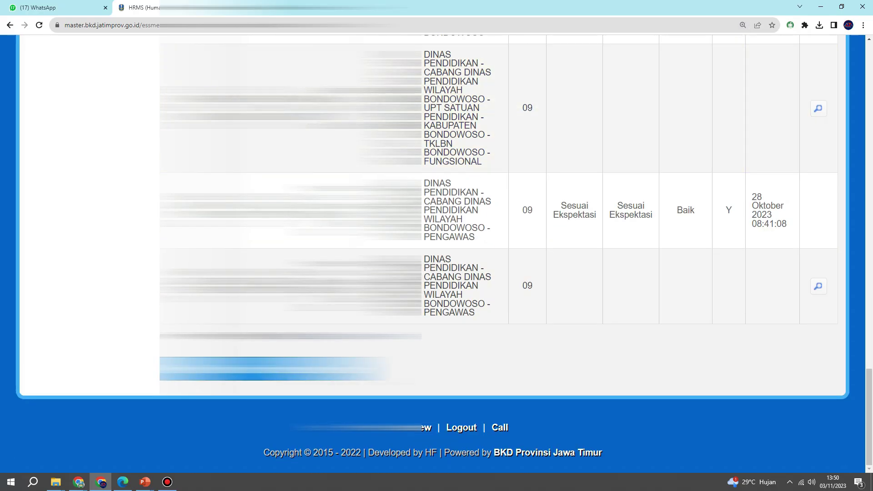
{"action": "scroll", "coordinate": [751, 225], "scroll_direction": "up", "scroll_amount": 8}
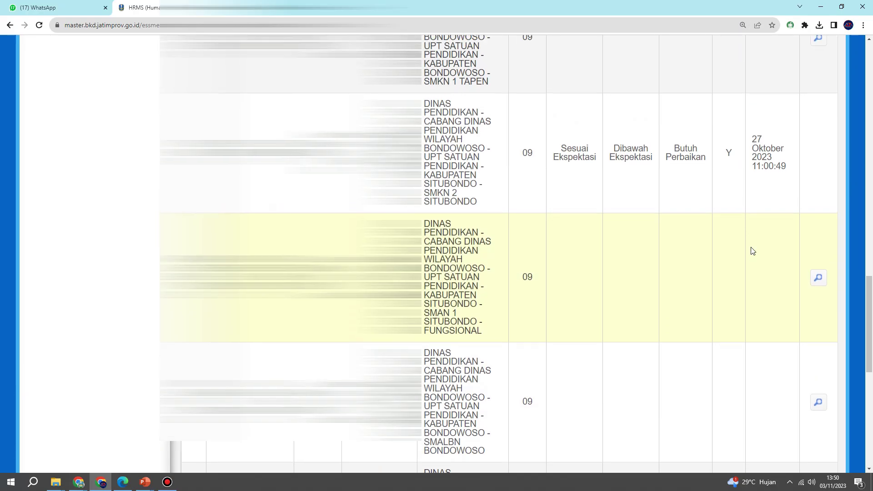
{"action": "scroll", "coordinate": [751, 251], "scroll_direction": "up", "scroll_amount": 10}
{"action": "scroll", "coordinate": [732, 118], "scroll_direction": "down", "scroll_amount": 5}
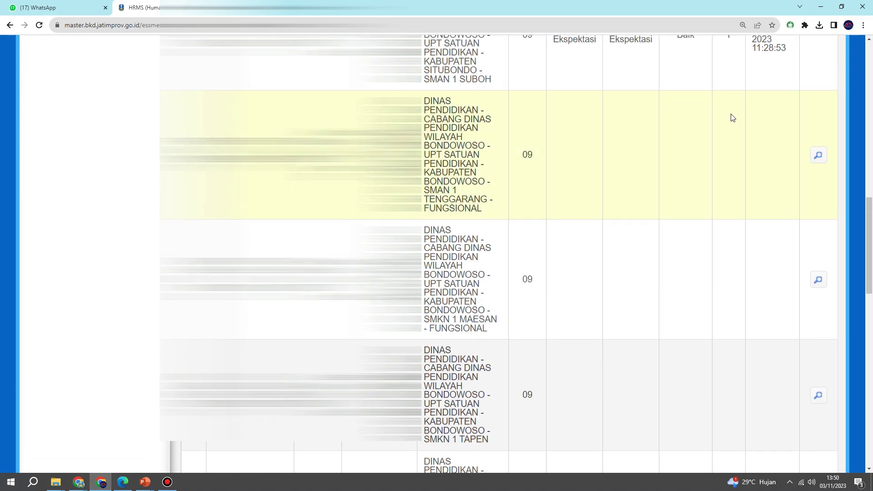
Review the Aktif value of the first September employee and the remaining predicates and edit dates through the end of the table
{"action": "scroll", "coordinate": [733, 117], "scroll_direction": "up", "scroll_amount": 4}
{"action": "double_click", "coordinate": [724, 216]}
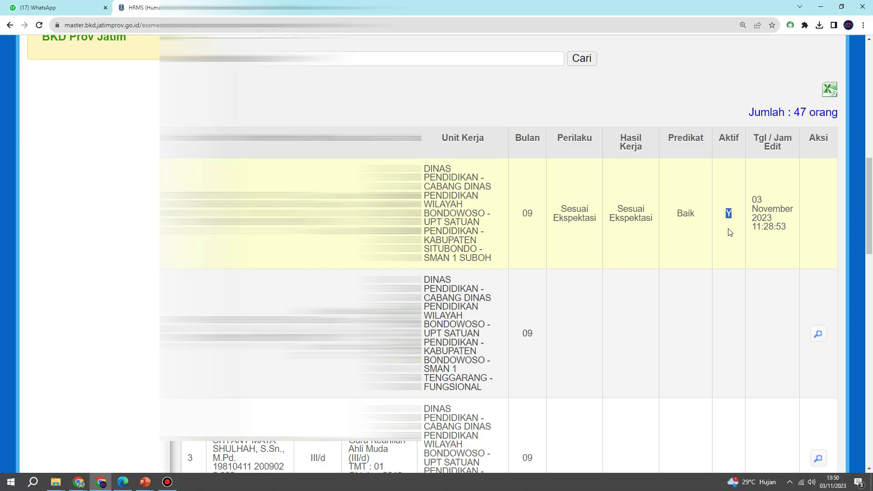
{"action": "scroll", "coordinate": [730, 233], "scroll_direction": "down", "scroll_amount": 15}
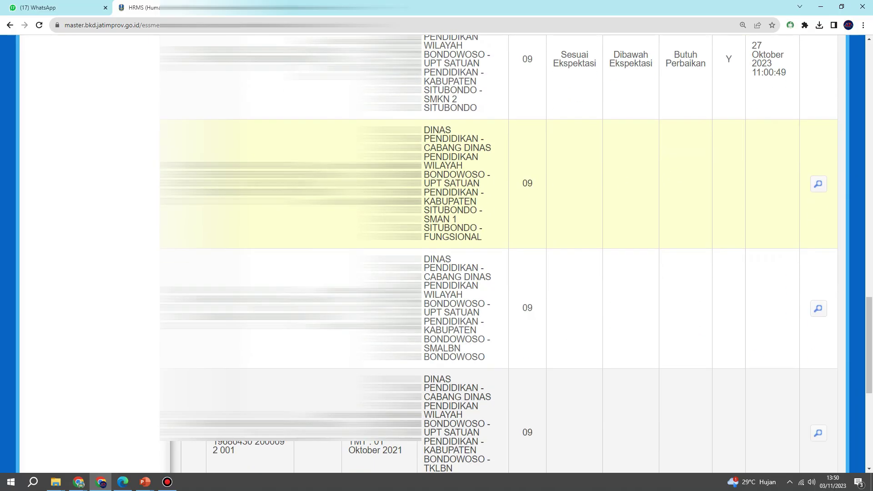
{"action": "scroll", "coordinate": [517, 253], "scroll_direction": "down", "scroll_amount": 5}
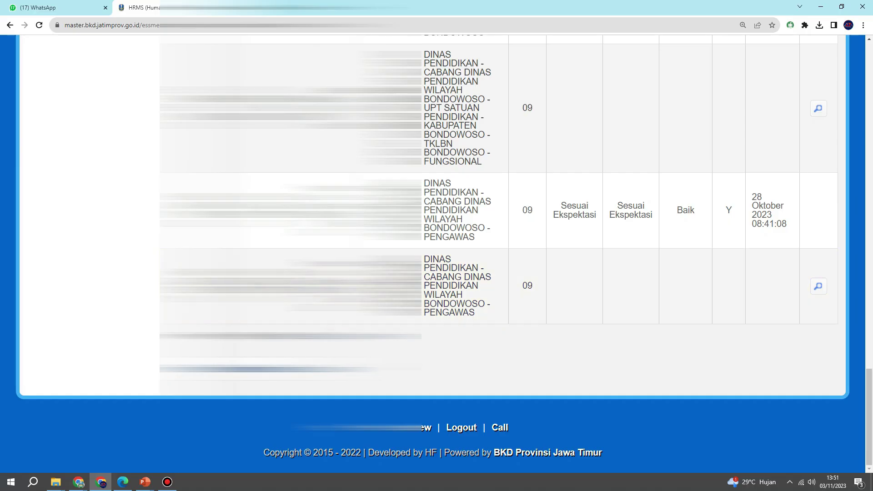
{"action": "scroll", "coordinate": [437, 254], "scroll_direction": "up", "scroll_amount": 1}
{"action": "scroll", "coordinate": [436, 254], "scroll_direction": "down", "scroll_amount": 1}
Switch the Bulan filter of the subordinate performance list back to October
{"action": "scroll", "coordinate": [291, 391], "scroll_direction": "up", "scroll_amount": 20}
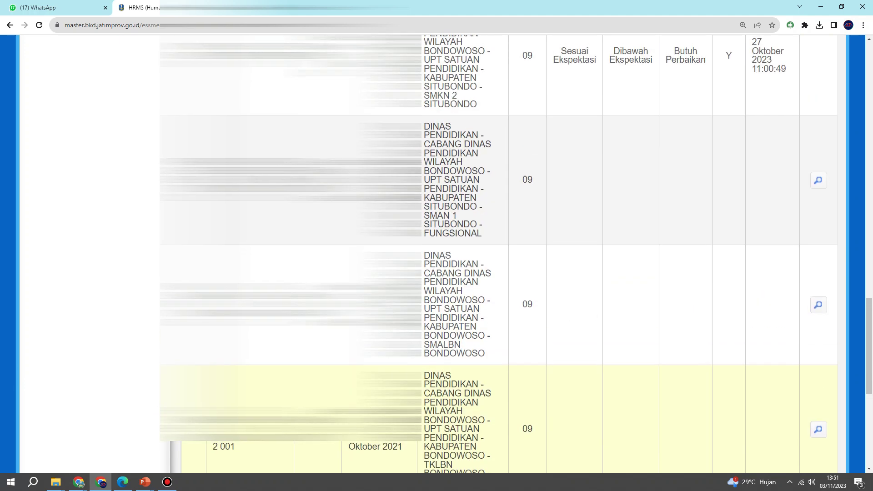
{"action": "scroll", "coordinate": [291, 391], "scroll_direction": "down", "scroll_amount": 5}
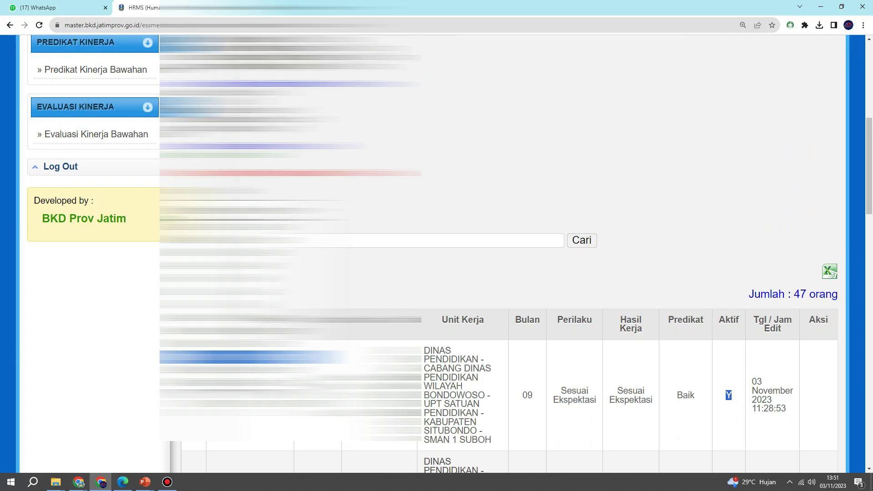
{"action": "left_click", "coordinate": [581, 242]}
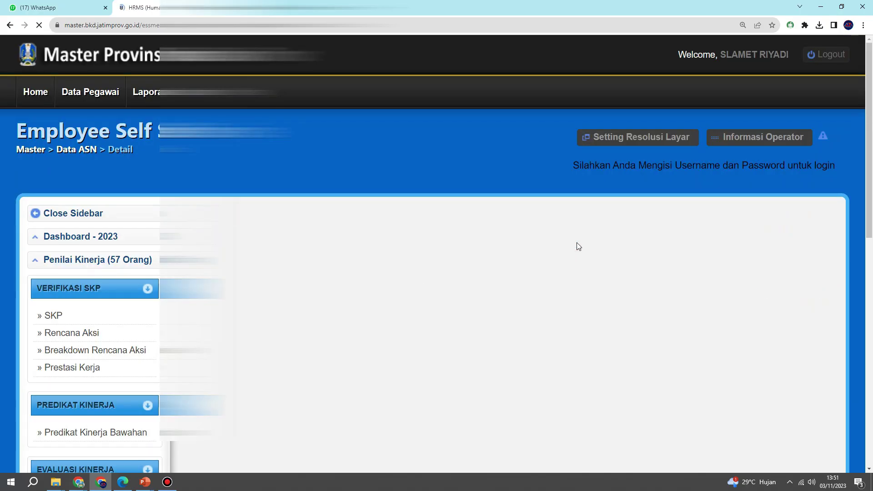
Examine the October list's rated and unrated employees, the Force Distribution realisation summary and the Aksi column
{"action": "scroll", "coordinate": [577, 246], "scroll_direction": "down", "scroll_amount": 10}
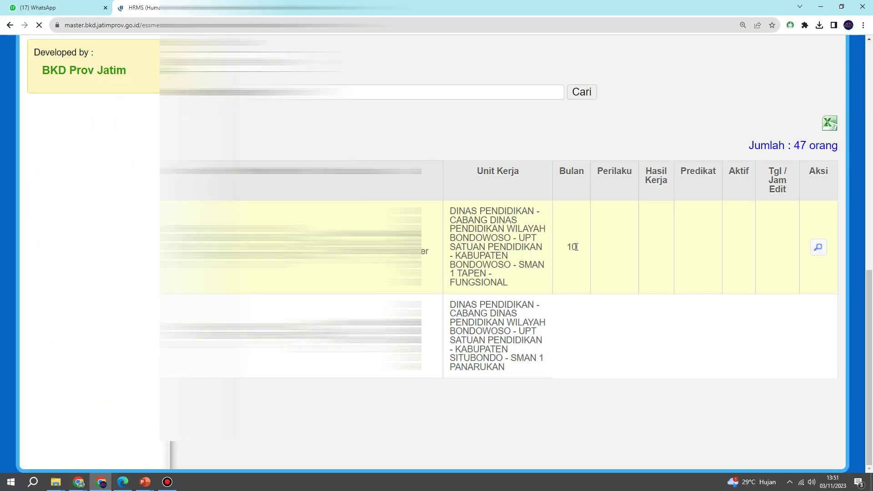
{"action": "scroll", "coordinate": [575, 249], "scroll_direction": "down", "scroll_amount": 15}
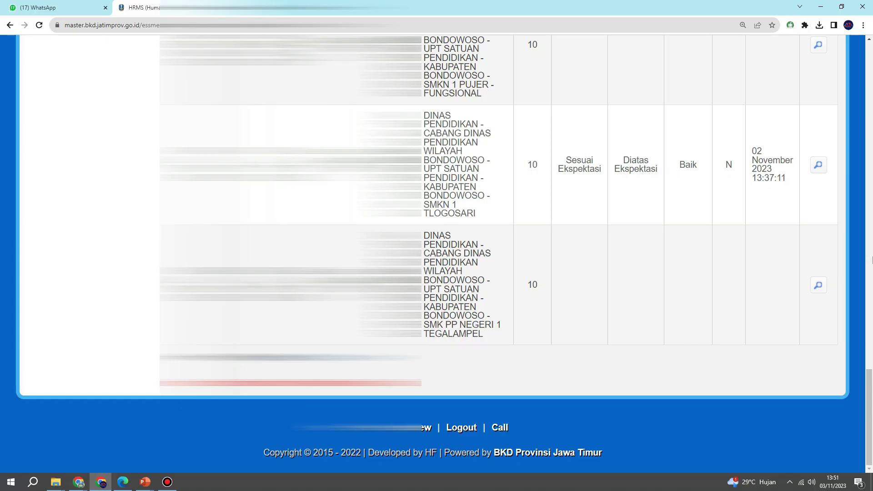
{"action": "scroll", "coordinate": [871, 260], "scroll_direction": "up", "scroll_amount": 10}
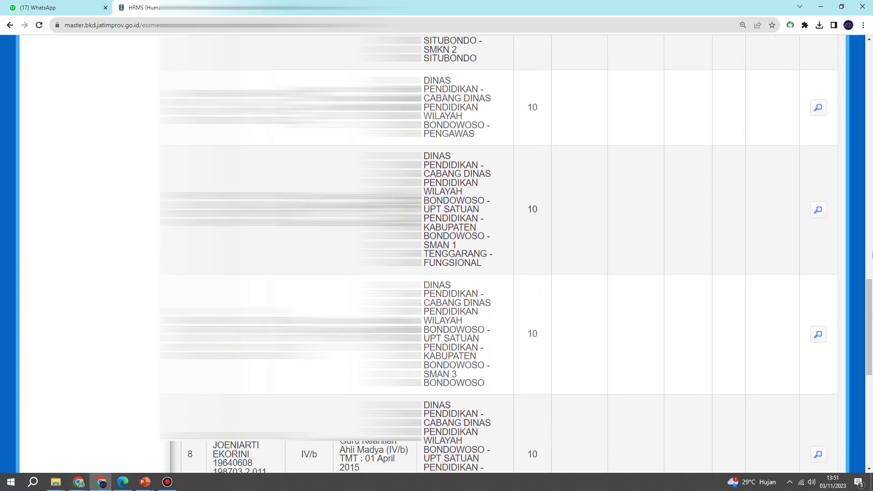
{"action": "scroll", "coordinate": [871, 256], "scroll_direction": "up", "scroll_amount": 1}
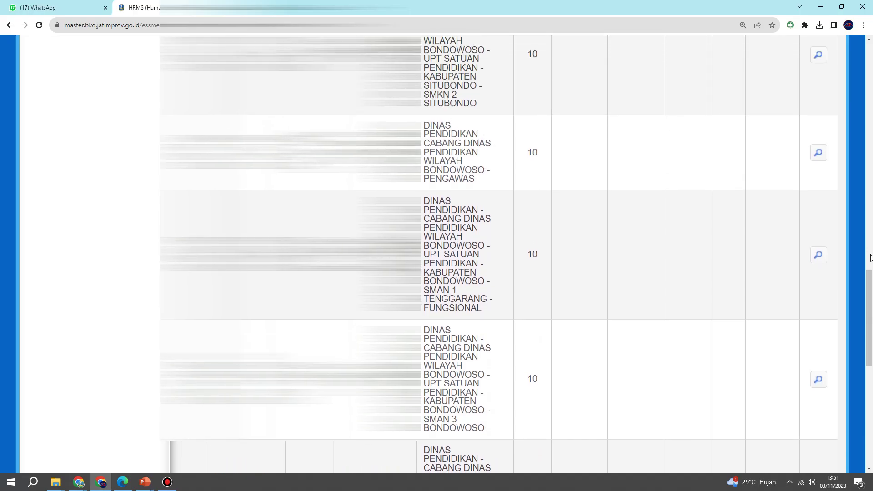
{"action": "scroll", "coordinate": [871, 258], "scroll_direction": "up", "scroll_amount": 15}
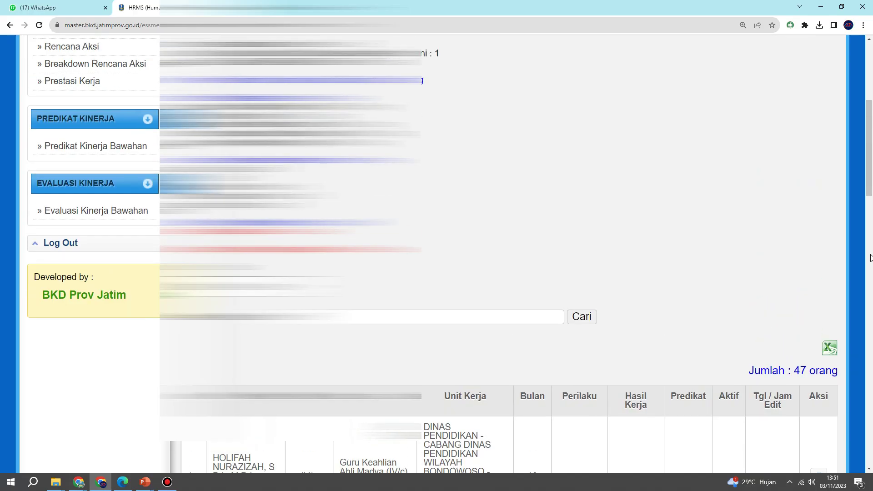
{"action": "scroll", "coordinate": [872, 258], "scroll_direction": "up", "scroll_amount": 1}
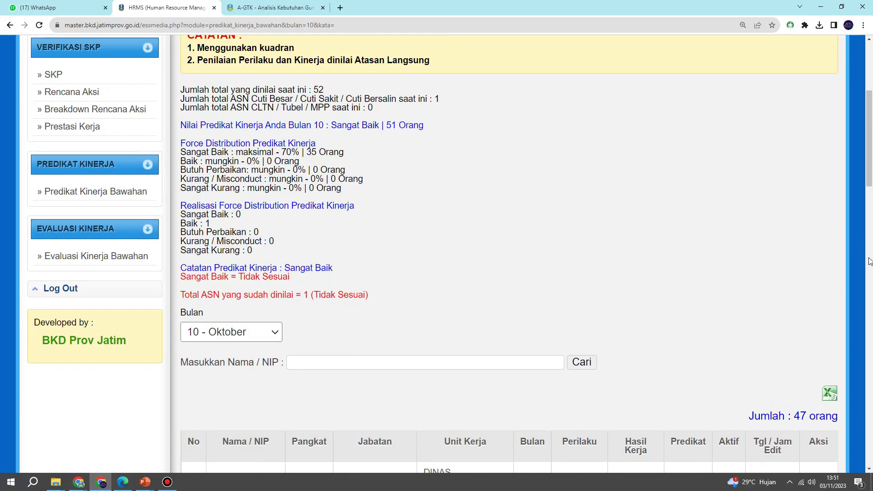
{"action": "scroll", "coordinate": [868, 272], "scroll_direction": "down", "scroll_amount": 5}
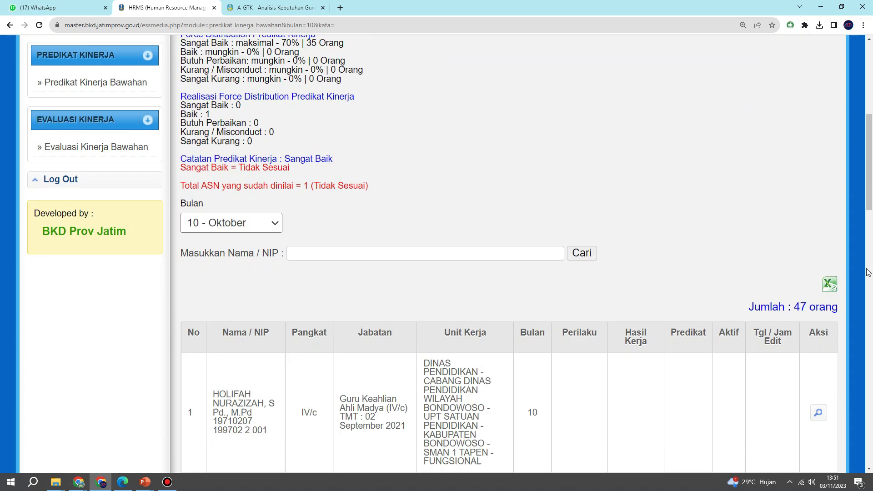
{"action": "scroll", "coordinate": [842, 269], "scroll_direction": "down", "scroll_amount": 1}
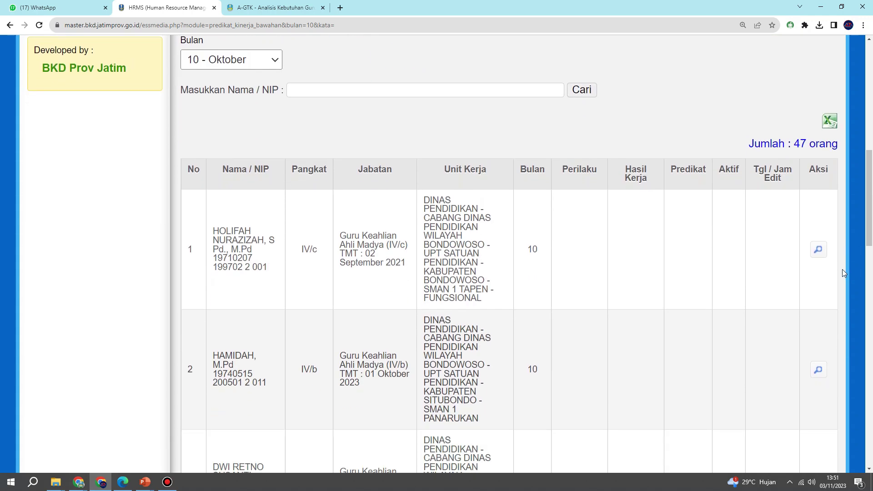
{"action": "scroll", "coordinate": [842, 270], "scroll_direction": "up", "scroll_amount": 1}
{"action": "scroll", "coordinate": [842, 273], "scroll_direction": "down", "scroll_amount": 1}
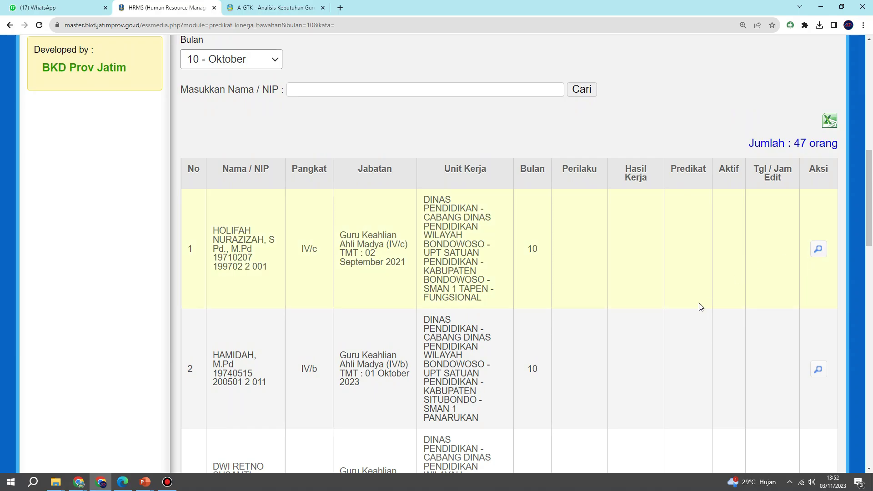
Open the October assessment form of the first listed employee and reduce the page zoom to 150%
{"action": "left_click", "coordinate": [819, 250]}
{"action": "key", "text": "ctrl+minus"}
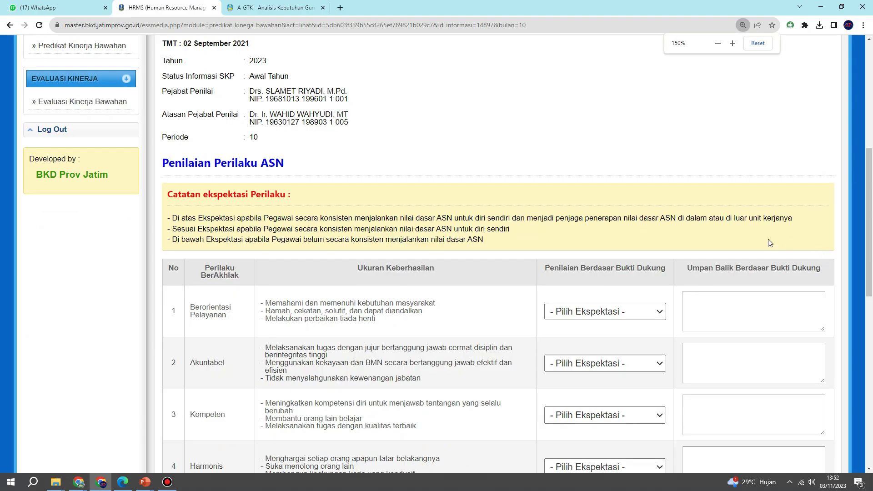
{"action": "scroll", "coordinate": [769, 243], "scroll_direction": "down", "scroll_amount": 5}
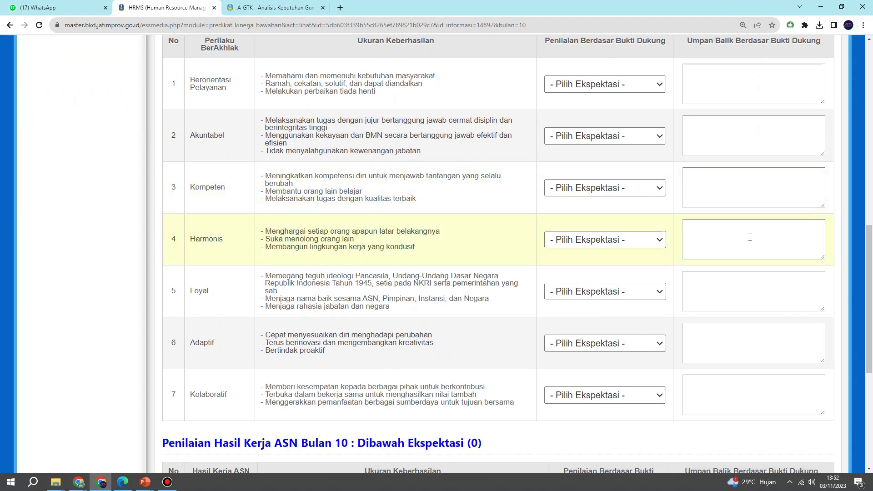
Set the Hasil Kerja rating to Diatas Ekspektasi in the work results assessment table
{"action": "scroll", "coordinate": [749, 238], "scroll_direction": "down", "scroll_amount": 5}
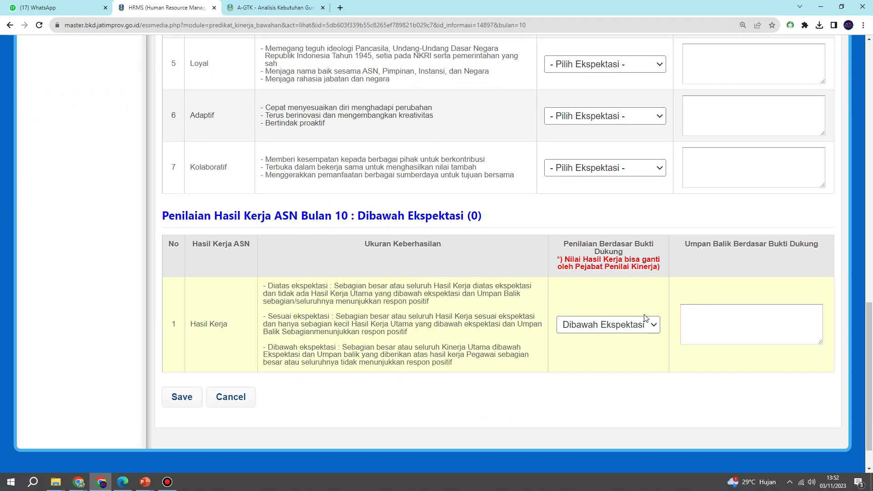
{"action": "left_click", "coordinate": [636, 324]}
{"action": "left_click", "coordinate": [608, 373]}
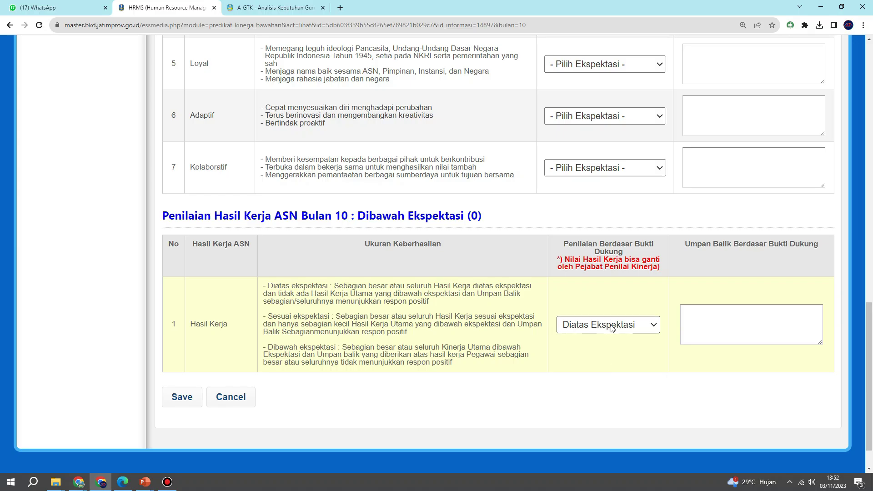
Examine the seven BerAkhlak behaviours, from Berorientasi Pelayanan to Kolaboratif, and their expectation rating fields
{"action": "scroll", "coordinate": [611, 328], "scroll_direction": "up", "scroll_amount": 1}
{"action": "scroll", "coordinate": [610, 328], "scroll_direction": "up", "scroll_amount": 4}
{"action": "scroll", "coordinate": [611, 329], "scroll_direction": "down", "scroll_amount": 4}
{"action": "scroll", "coordinate": [611, 327], "scroll_direction": "up", "scroll_amount": 5}
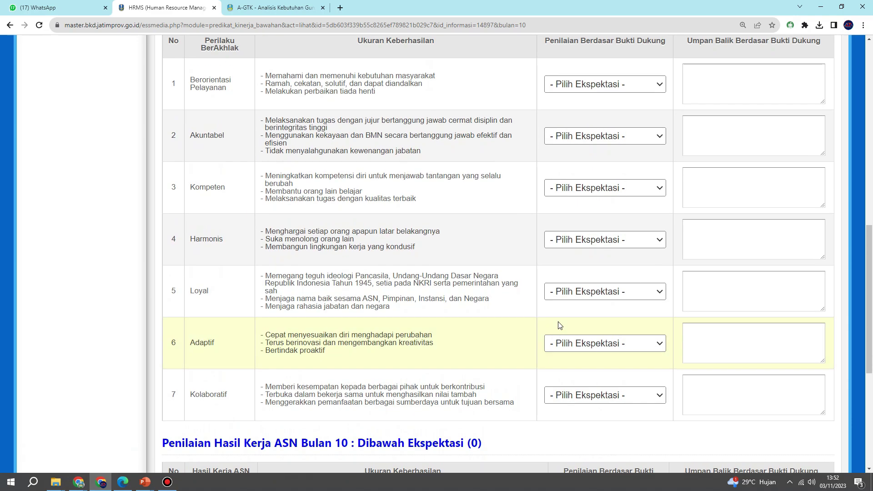
{"action": "left_click_drag", "start_coordinate": [192, 97], "coordinate": [211, 394]}
{"action": "scroll", "coordinate": [219, 386], "scroll_direction": "down", "scroll_amount": 4}
{"action": "scroll", "coordinate": [218, 386], "scroll_direction": "up", "scroll_amount": 3}
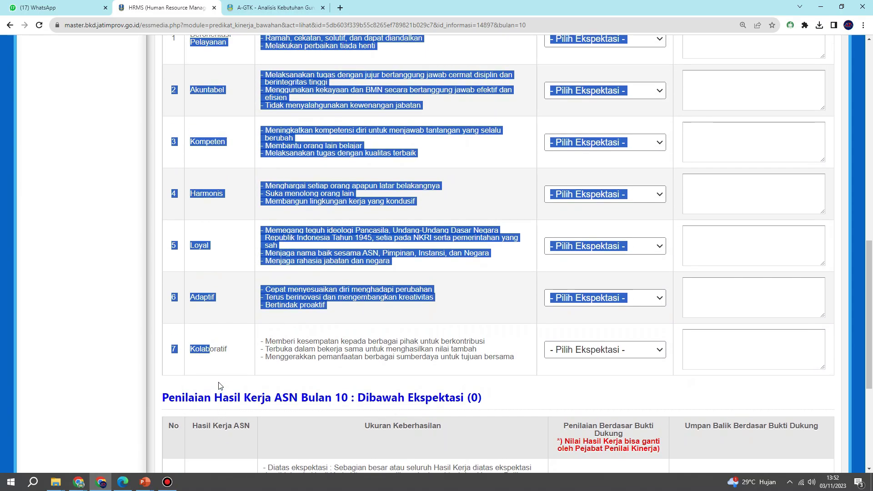
{"action": "left_click", "coordinate": [293, 251]}
{"action": "scroll", "coordinate": [293, 253], "scroll_direction": "up", "scroll_amount": 1}
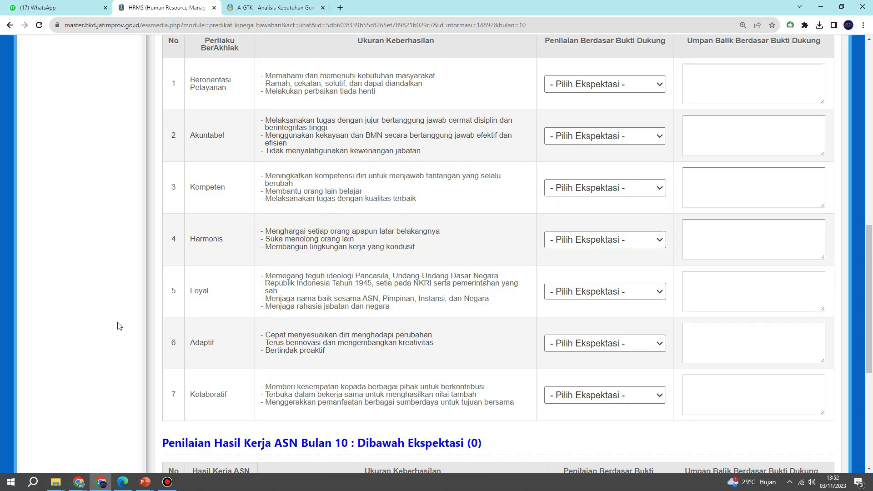
Show the Hasil Kerja rating options and reselect Diatas Ekspektasi
{"action": "scroll", "coordinate": [252, 350], "scroll_direction": "down", "scroll_amount": 5}
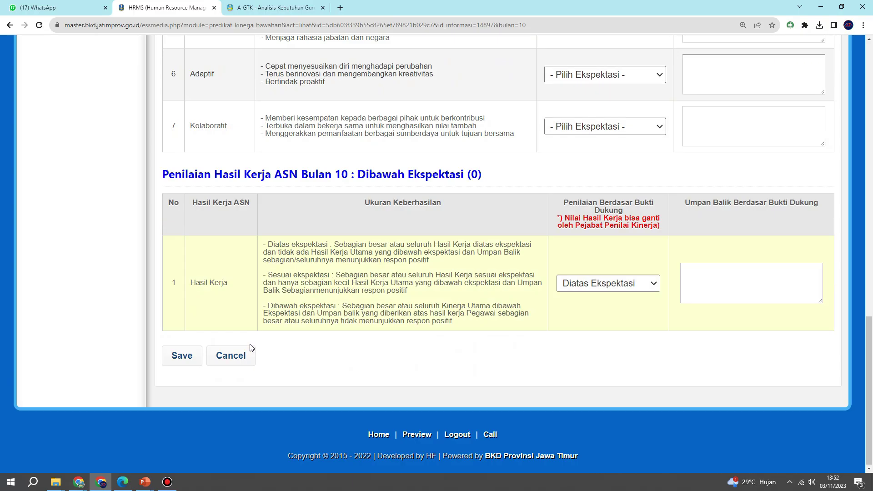
{"action": "left_click", "coordinate": [595, 286]}
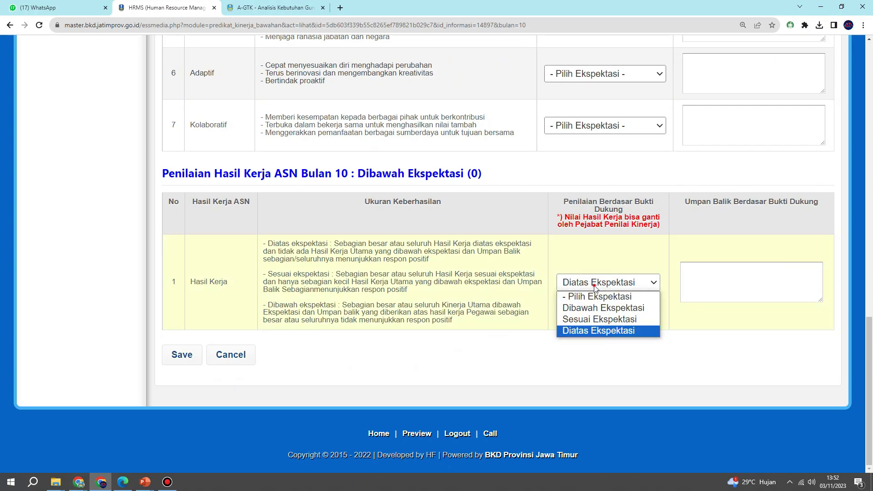
{"action": "left_click", "coordinate": [602, 330]}
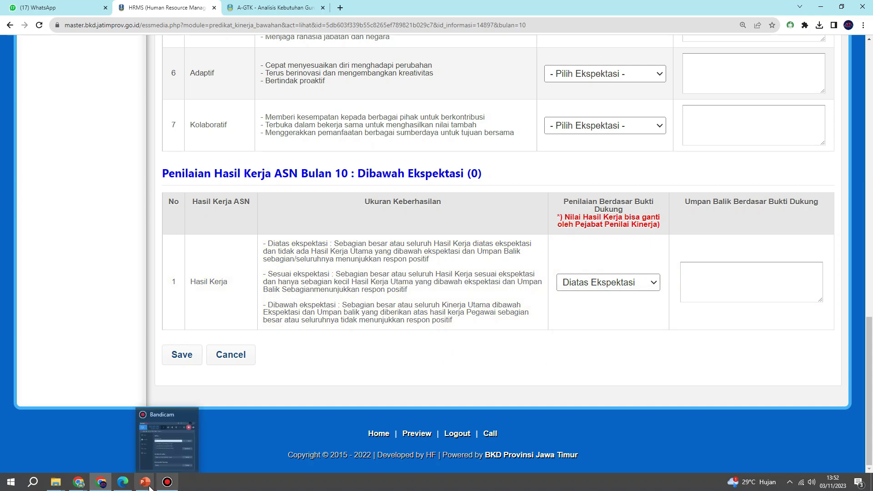
Switch to the Google Meet window, look through the participant list, and return to the assessment form
{"action": "mouse_move", "coordinate": [84, 486]}
{"action": "left_click", "coordinate": [58, 451]}
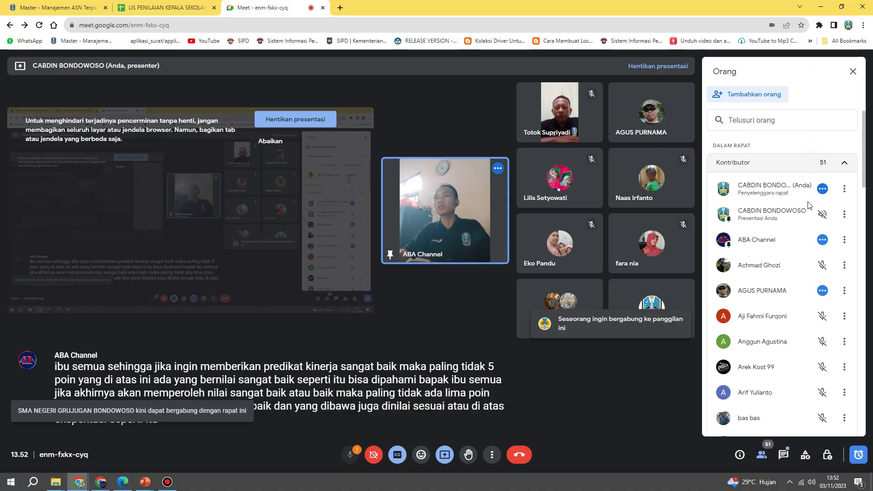
{"action": "scroll", "coordinate": [809, 206], "scroll_direction": "down", "scroll_amount": 20}
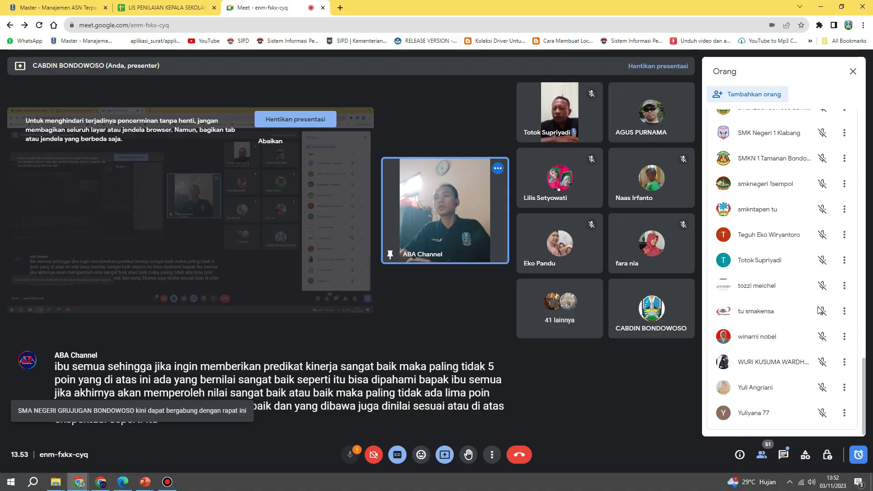
{"action": "scroll", "coordinate": [818, 311], "scroll_direction": "up", "scroll_amount": 20}
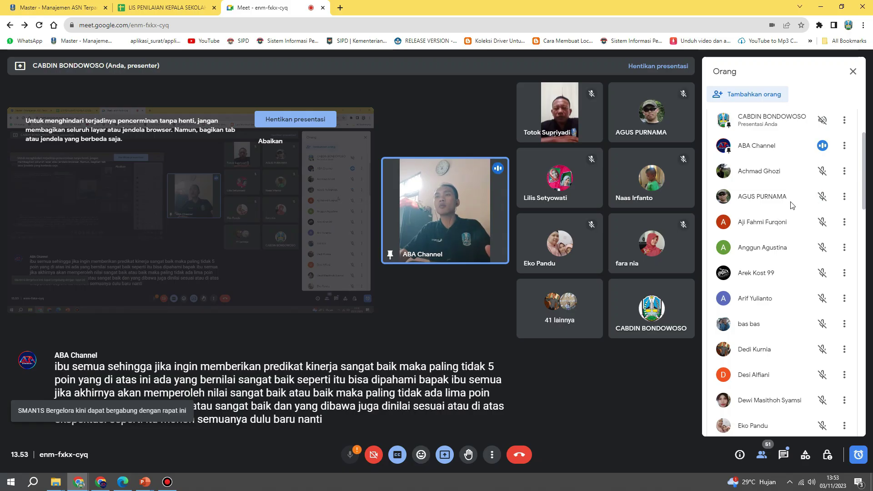
{"action": "scroll", "coordinate": [791, 205], "scroll_direction": "up", "scroll_amount": 3}
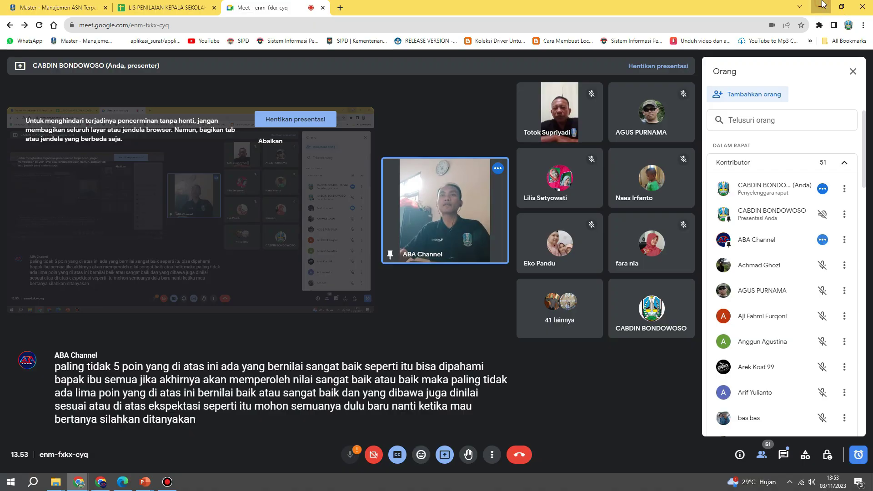
{"action": "left_click", "coordinate": [821, 5]}
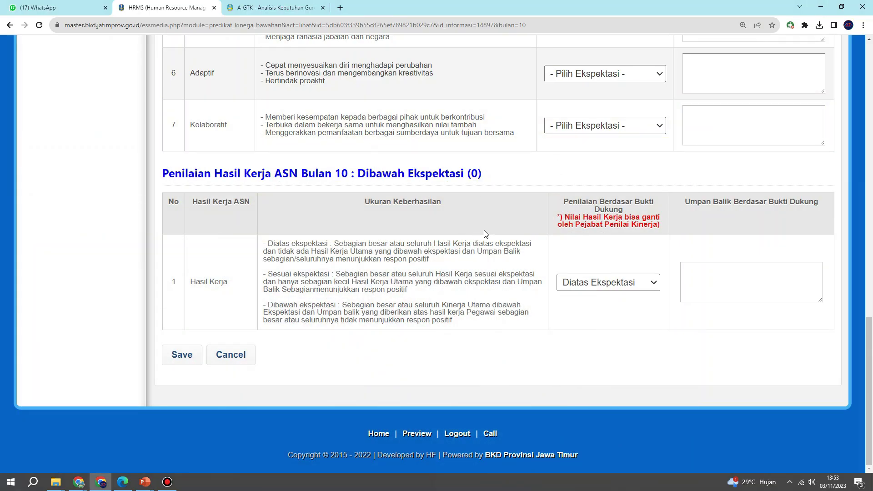
Recheck the behaviour rating table and set the Hasil Kerja rating to Dibawah Ekspektasi
{"action": "scroll", "coordinate": [484, 234], "scroll_direction": "up", "scroll_amount": 2}
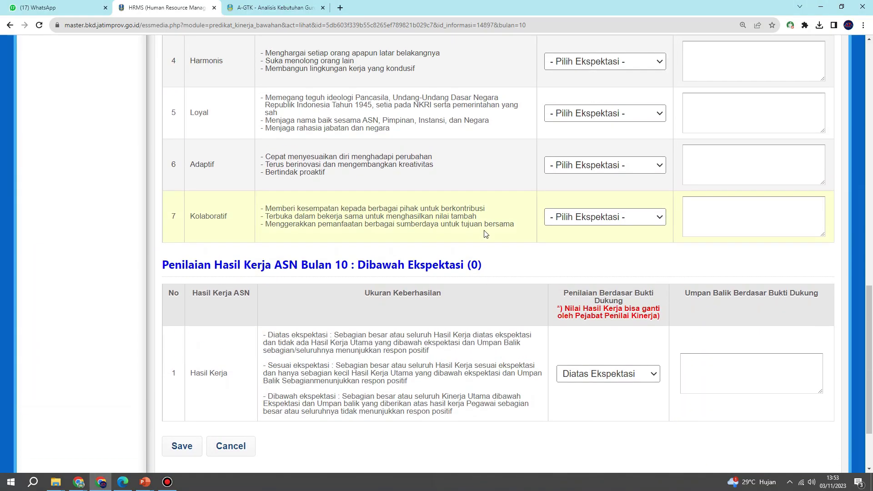
{"action": "scroll", "coordinate": [485, 234], "scroll_direction": "up", "scroll_amount": 7}
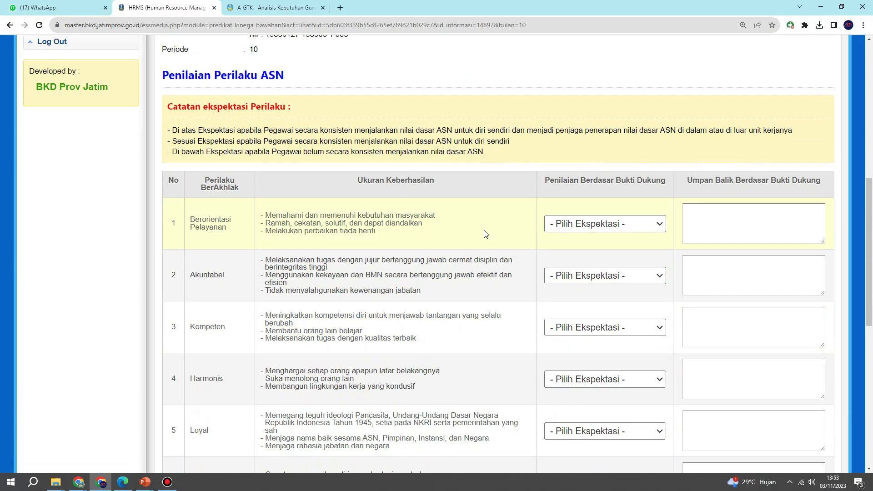
{"action": "scroll", "coordinate": [486, 233], "scroll_direction": "down", "scroll_amount": 9}
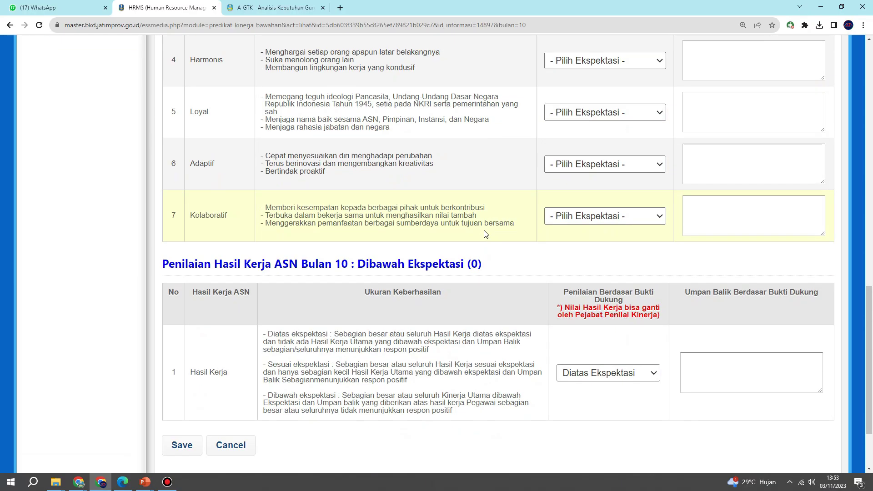
{"action": "left_click", "coordinate": [614, 284]}
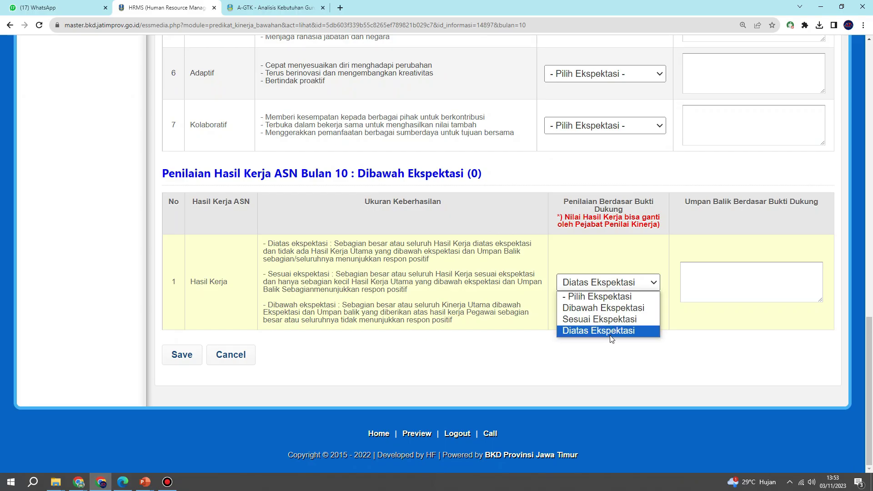
{"action": "left_click", "coordinate": [607, 307]}
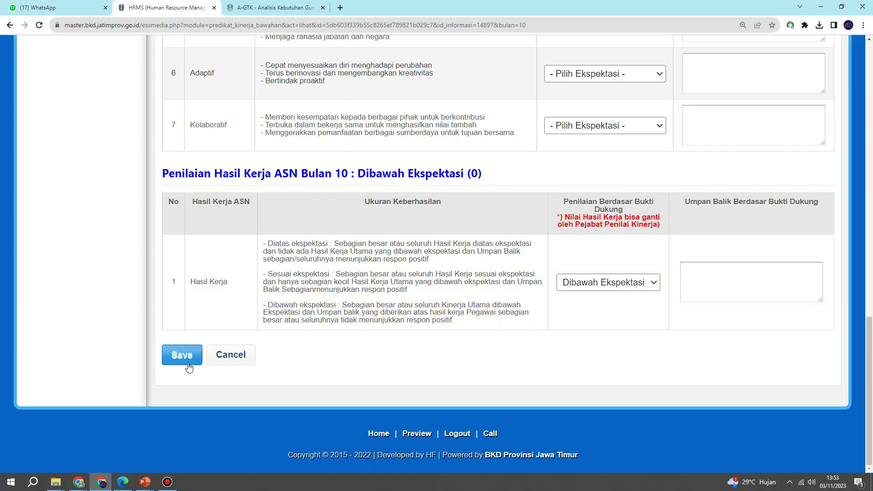
Show the Hasil Kerja rating options once more and go back to the October subordinates' predicate list without saving the assessment
{"action": "left_click", "coordinate": [619, 293]}
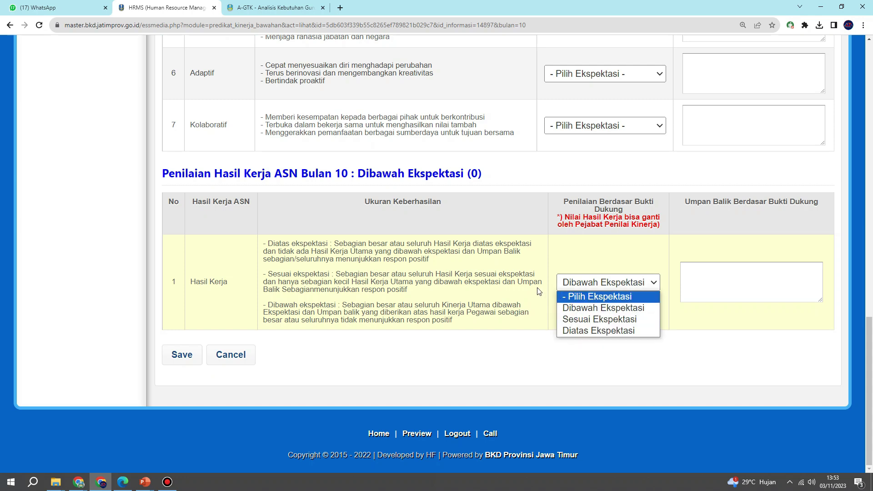
{"action": "left_click", "coordinate": [519, 291]}
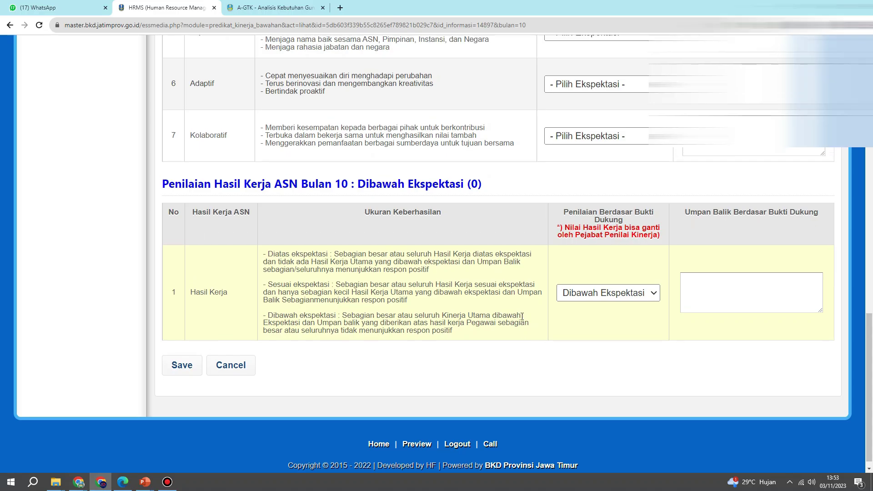
{"action": "scroll", "coordinate": [523, 320], "scroll_direction": "up", "scroll_amount": 15}
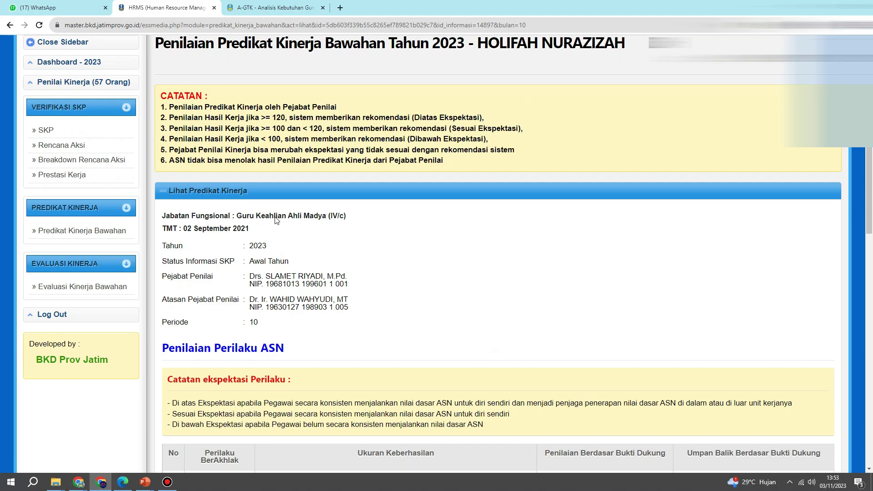
{"action": "scroll", "coordinate": [275, 221], "scroll_direction": "up", "scroll_amount": 3}
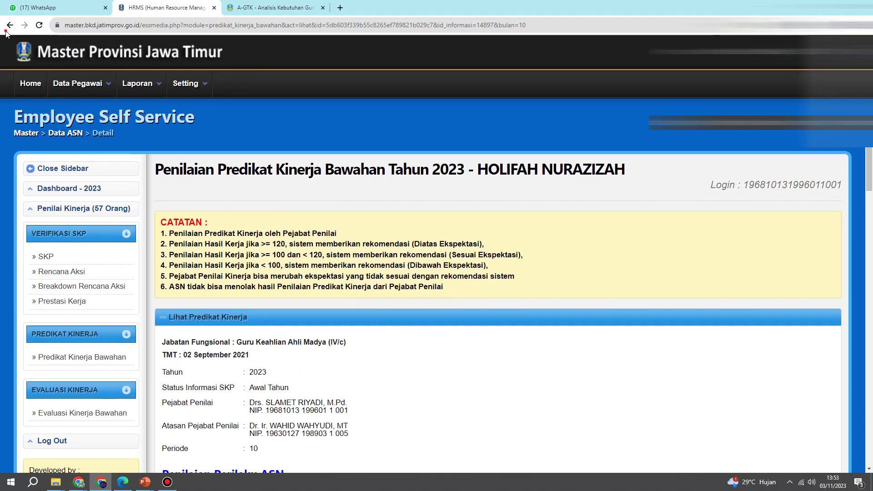
{"action": "left_click", "coordinate": [10, 26]}
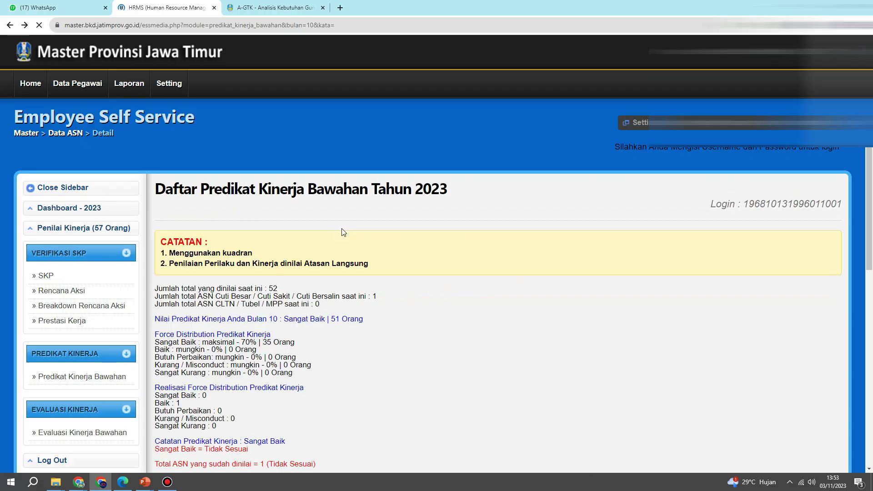
Highlight the maximum headcount allowed for Sangat Baik in the Force Distribution Predikat Kinerja summary
{"action": "scroll", "coordinate": [331, 245], "scroll_direction": "up", "scroll_amount": 10}
{"action": "scroll", "coordinate": [333, 248], "scroll_direction": "down", "scroll_amount": 2}
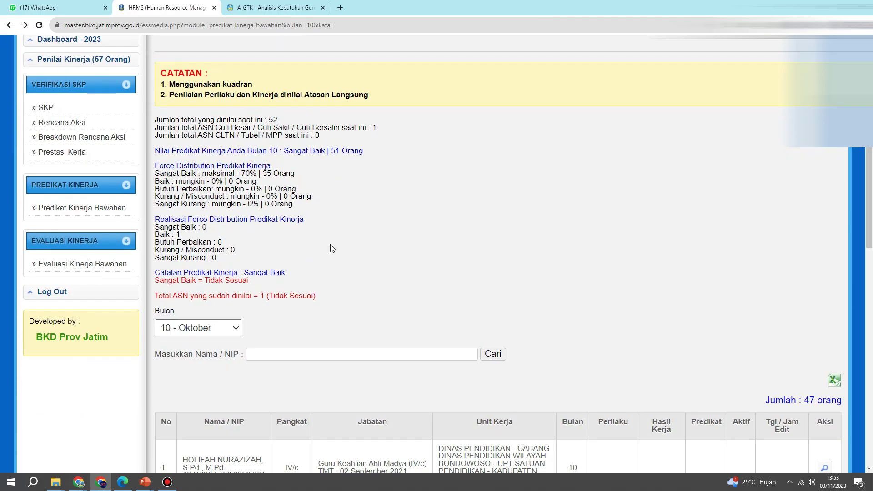
{"action": "left_click_drag", "start_coordinate": [161, 177], "coordinate": [263, 173]}
{"action": "left_click", "coordinate": [293, 173]}
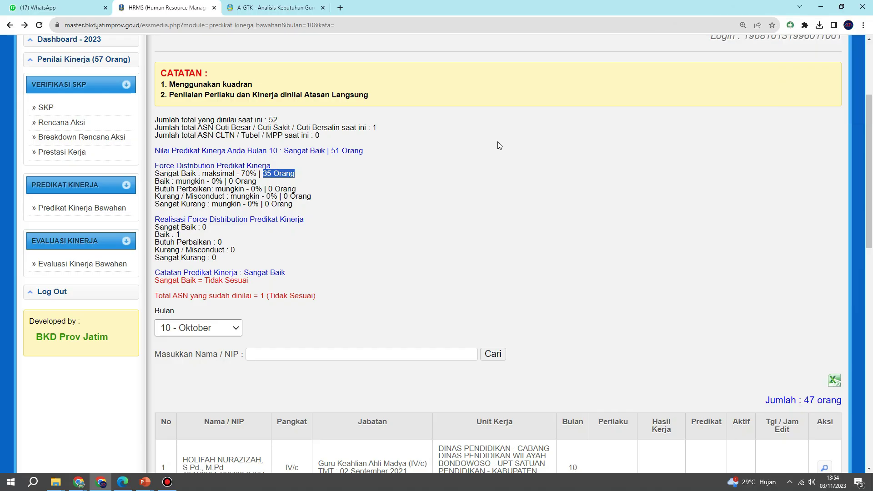
Look over the October employee table with its Perilaku, Hasil Kerja and Predikat columns and the Aksi controls
{"action": "scroll", "coordinate": [498, 142], "scroll_direction": "down", "scroll_amount": 6}
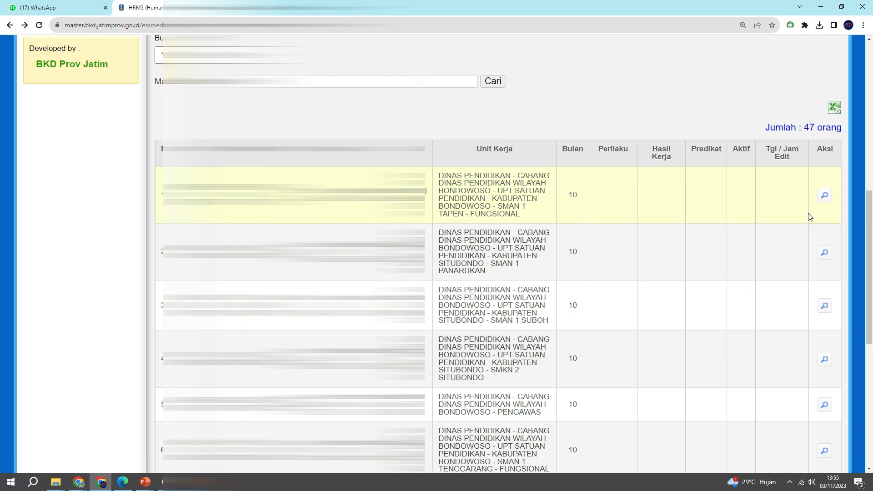
{"action": "scroll", "coordinate": [810, 209], "scroll_direction": "up", "scroll_amount": 2}
{"action": "scroll", "coordinate": [808, 207], "scroll_direction": "down", "scroll_amount": 2}
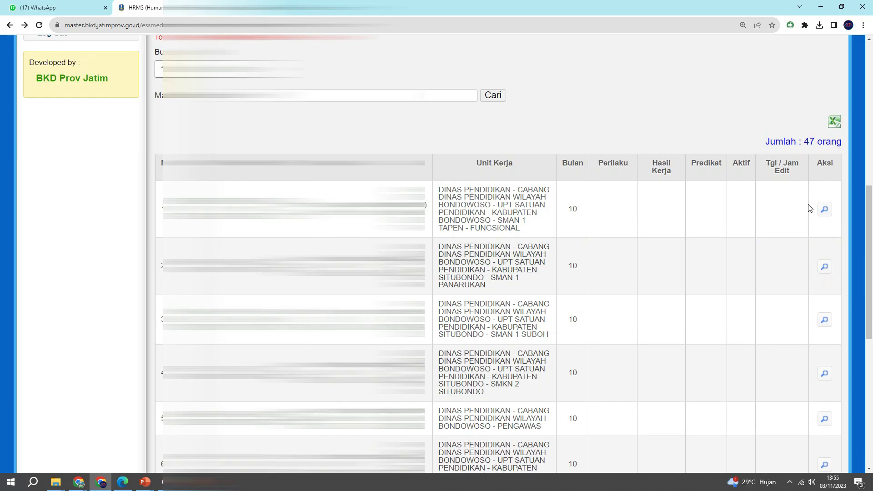
{"action": "scroll", "coordinate": [808, 207], "scroll_direction": "up", "scroll_amount": 1}
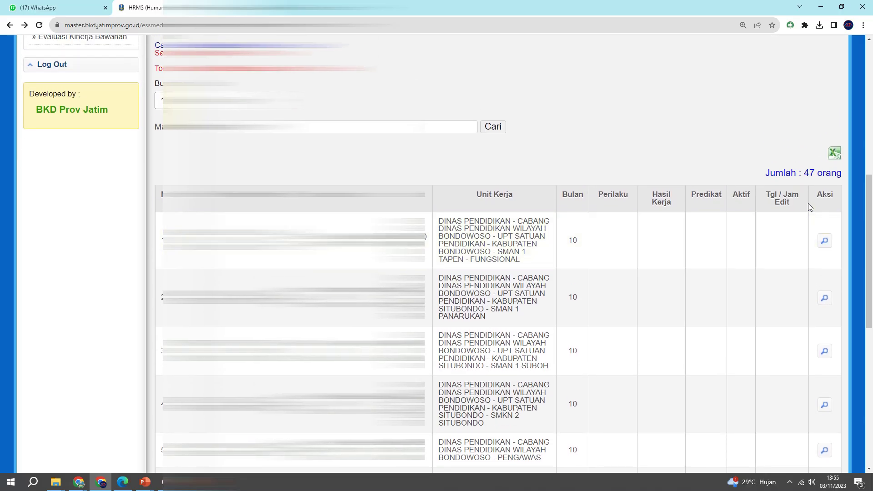